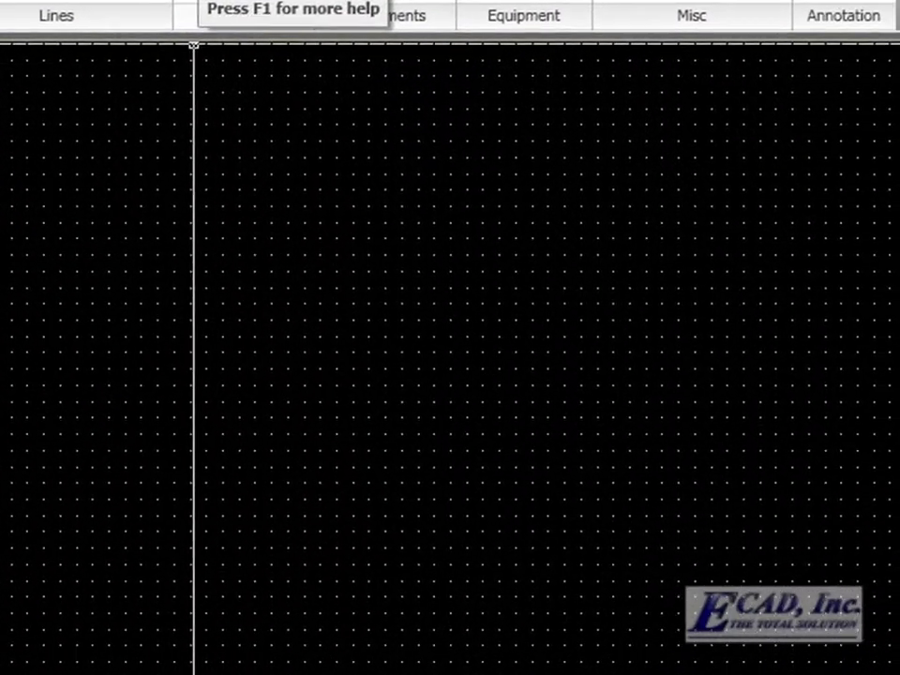
# Choose the gate valve from the regular valve symbols list.
pyautogui.click(319, 132)
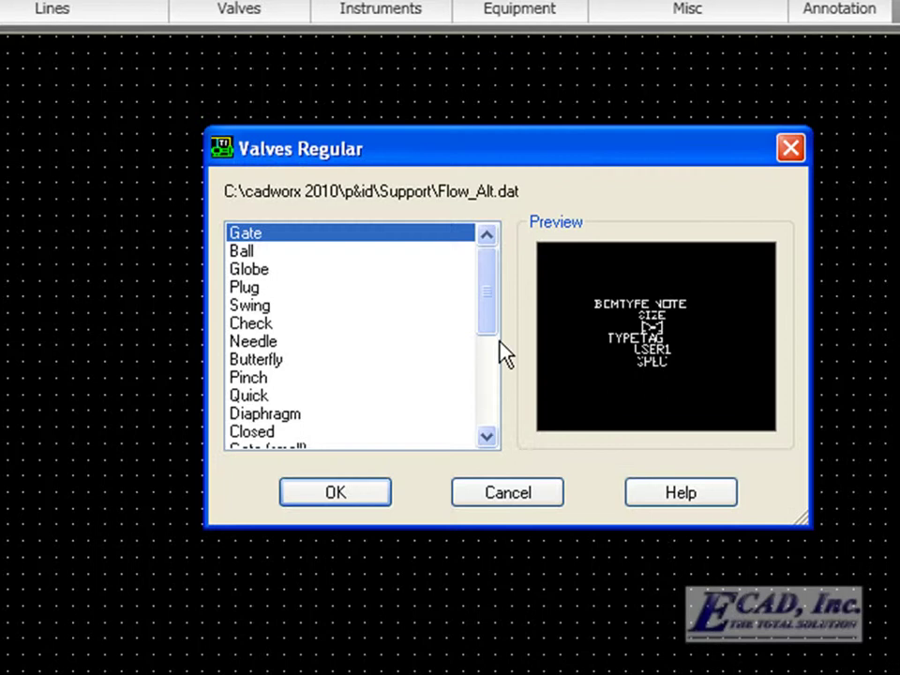
pyautogui.moveTo(486, 285); pyautogui.dragTo(486, 392)
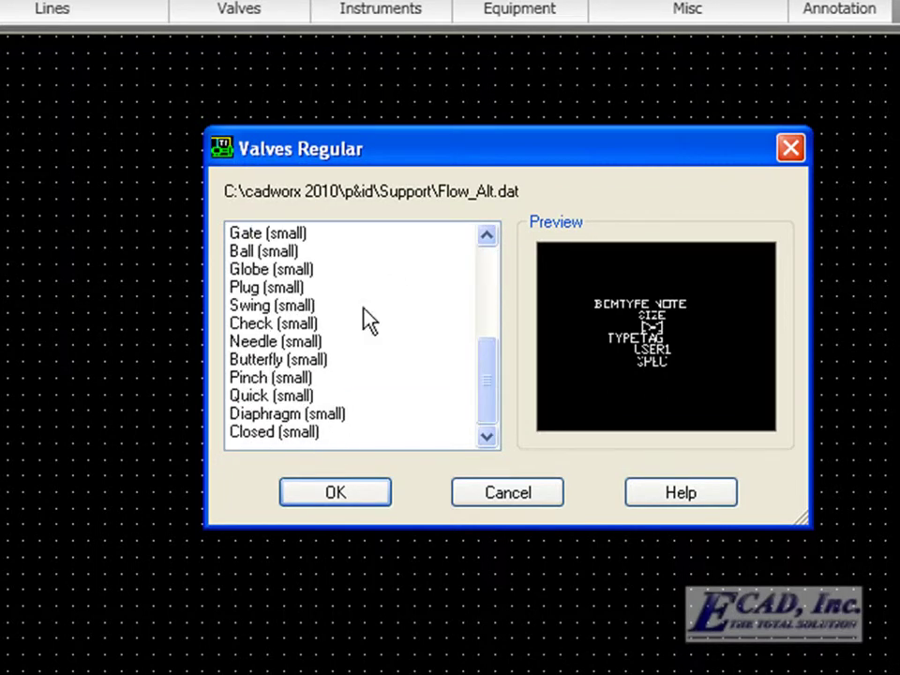
pyautogui.click(336, 493)
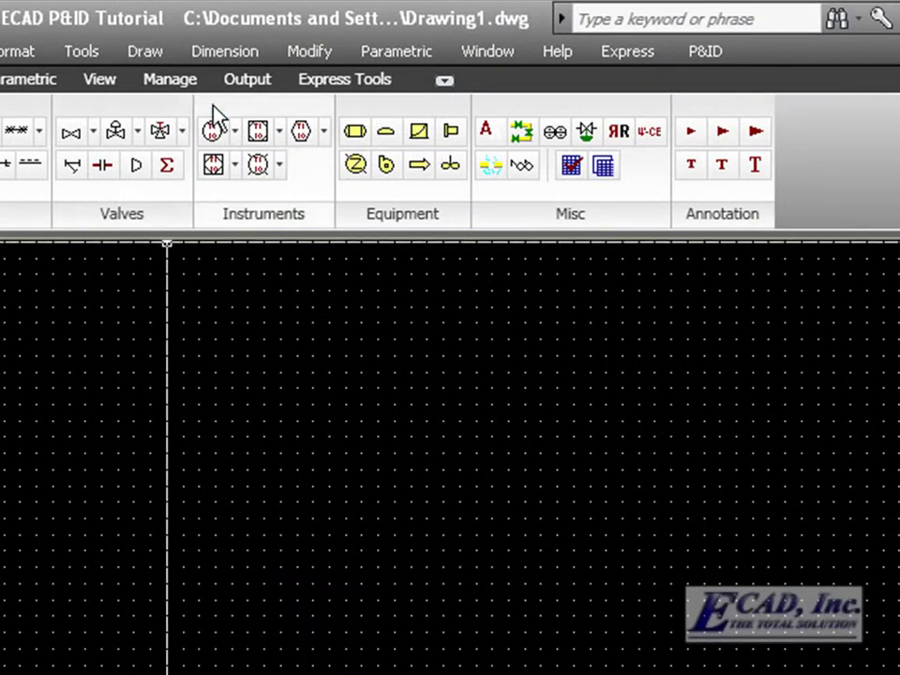
# Place a test instrument bubble in the drawing, then delete it.
pyautogui.click(213, 131)
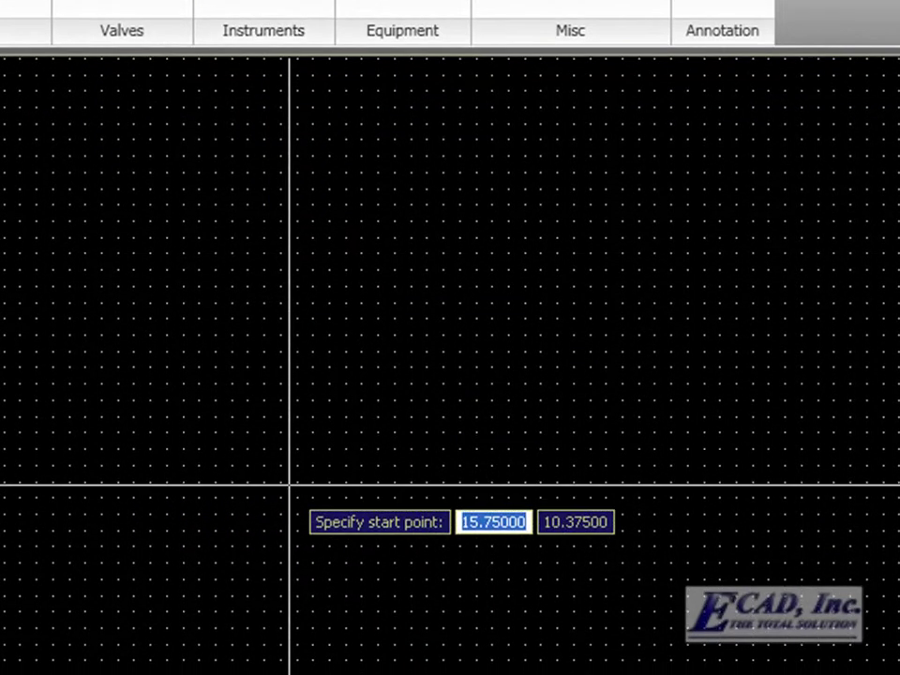
pyautogui.click(289, 484)
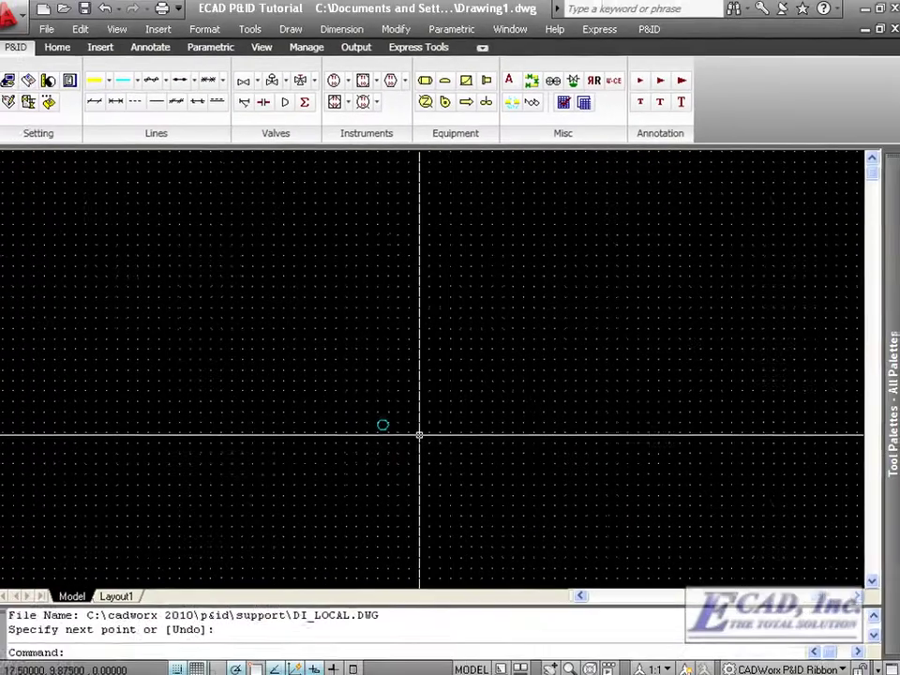
pyautogui.click(270, 470)
pyautogui.click(394, 550)
pyautogui.press('Delete')
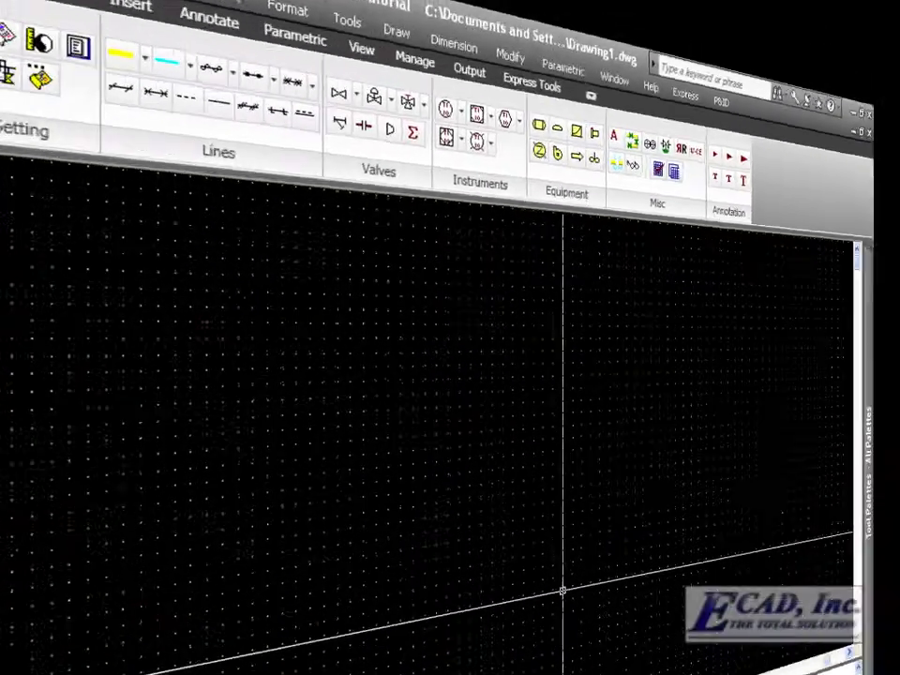
# In Menu Maintenance's LINES section, duplicate the Instrument line entry.
pyautogui.click(9, 75)
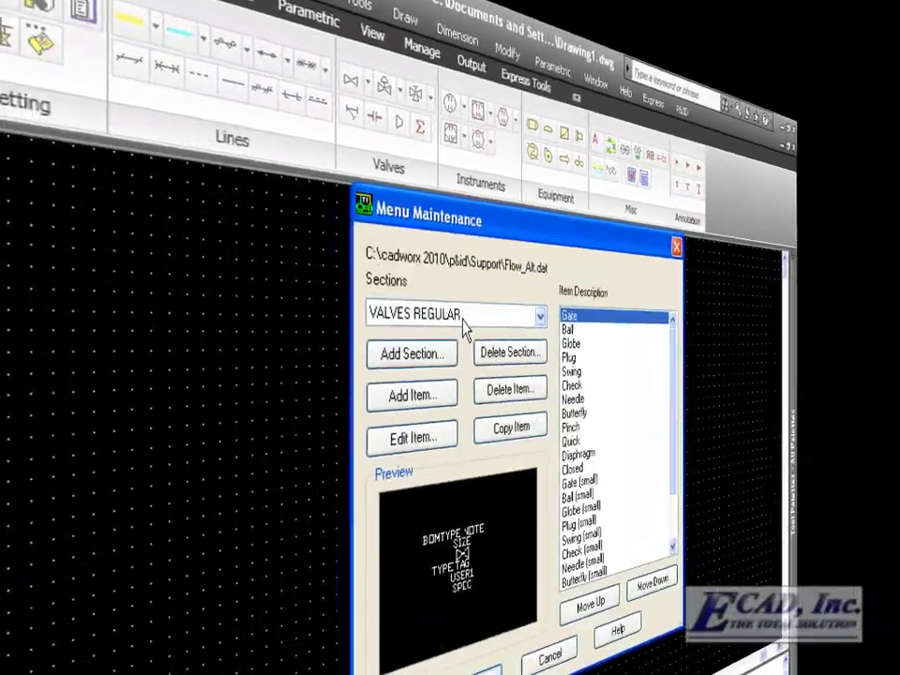
pyautogui.click(498, 333)
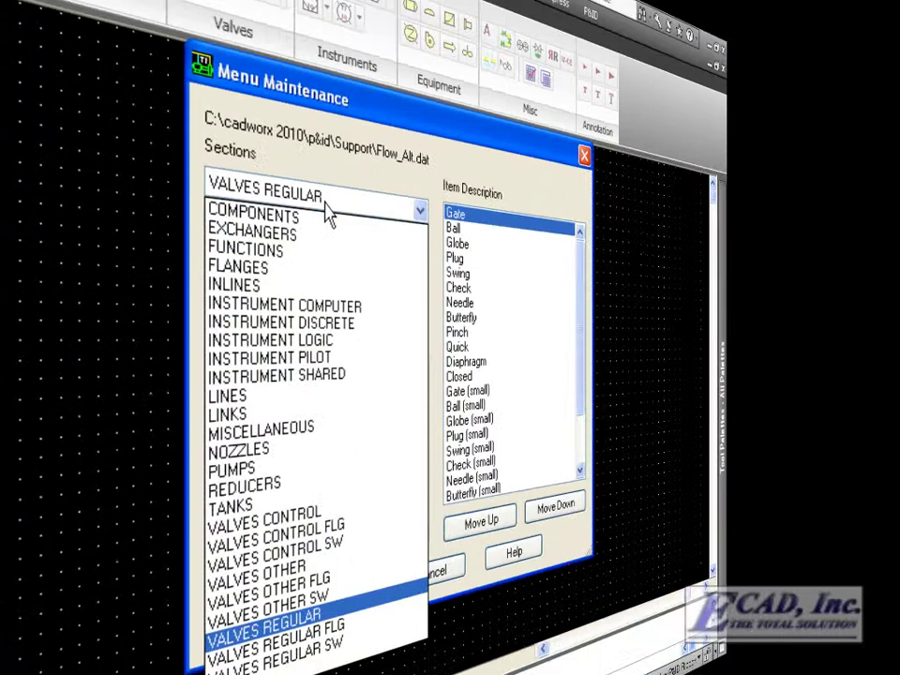
pyautogui.click(247, 388)
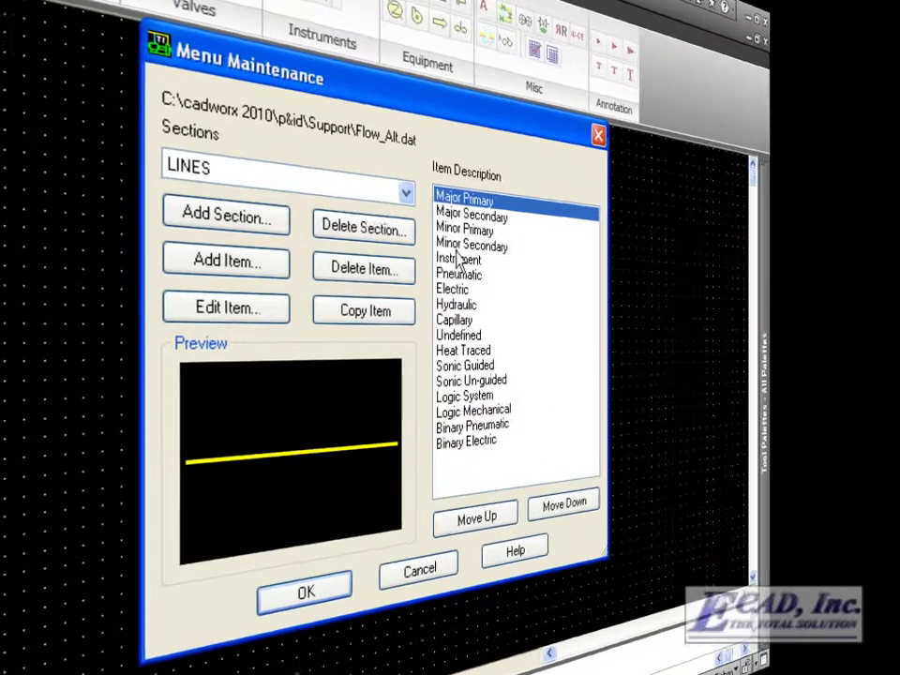
pyautogui.click(458, 258)
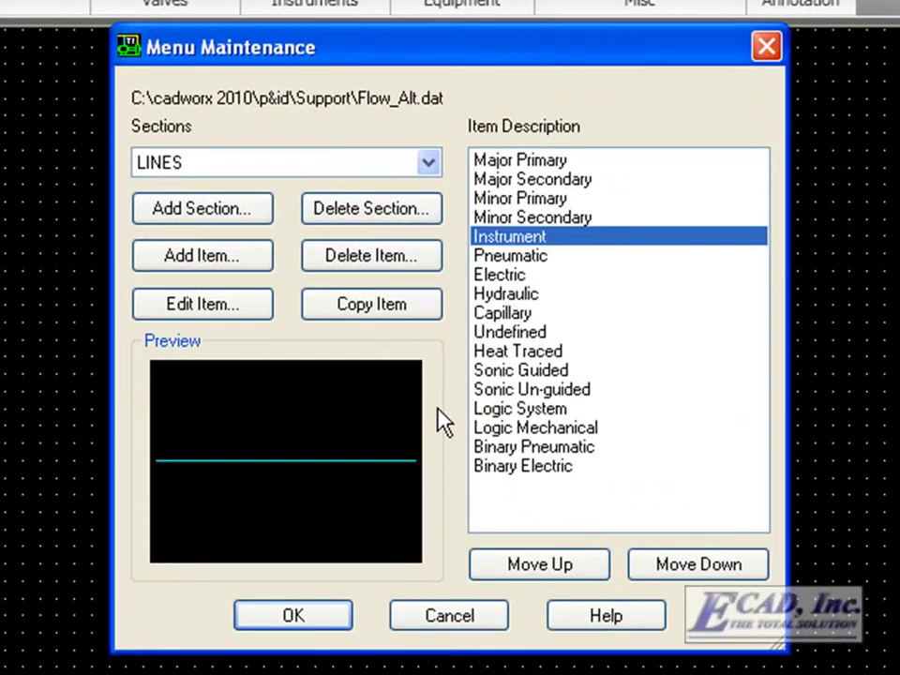
pyautogui.click(370, 309)
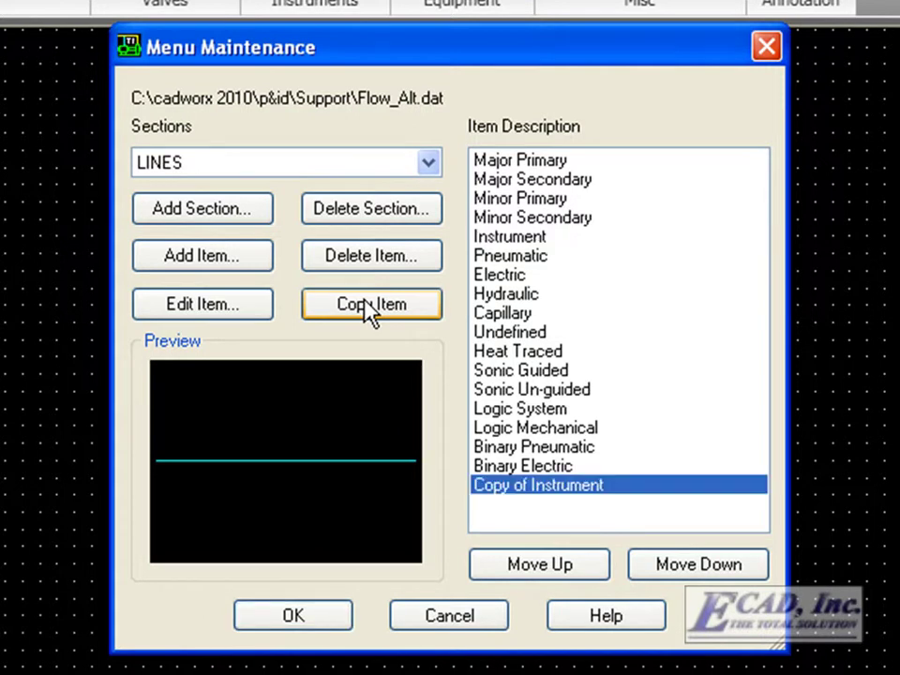
# Move 'Copy of Instrument' up to just below Instrument and open its settings.
pyautogui.tripleClick(552, 574)
pyautogui.tripleClick(551, 573)
pyautogui.doubleClick(552, 573)
pyautogui.doubleClick(552, 574)
pyautogui.doubleClick(552, 574)
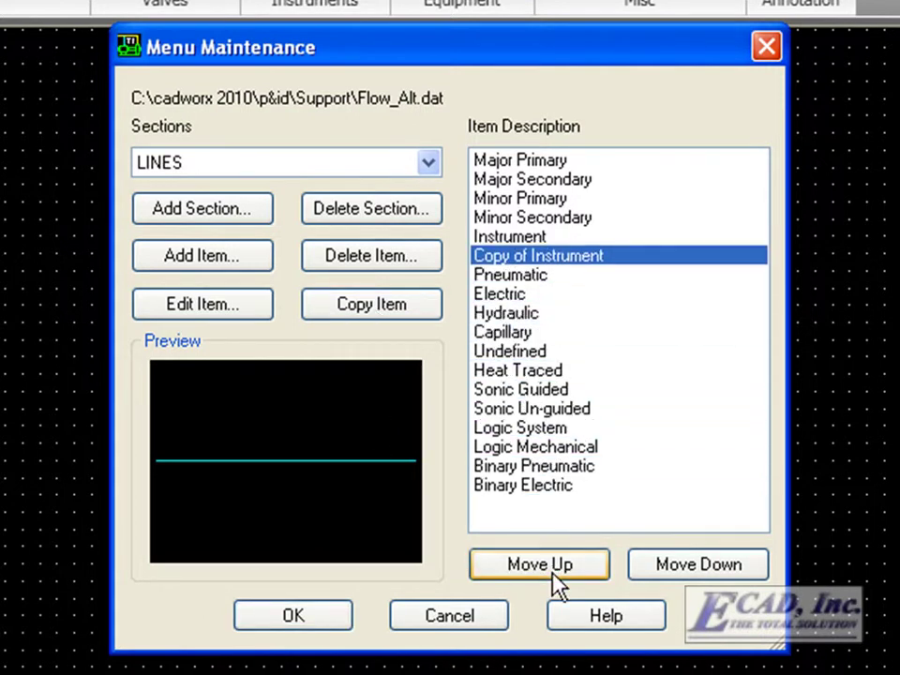
pyautogui.doubleClick(539, 261)
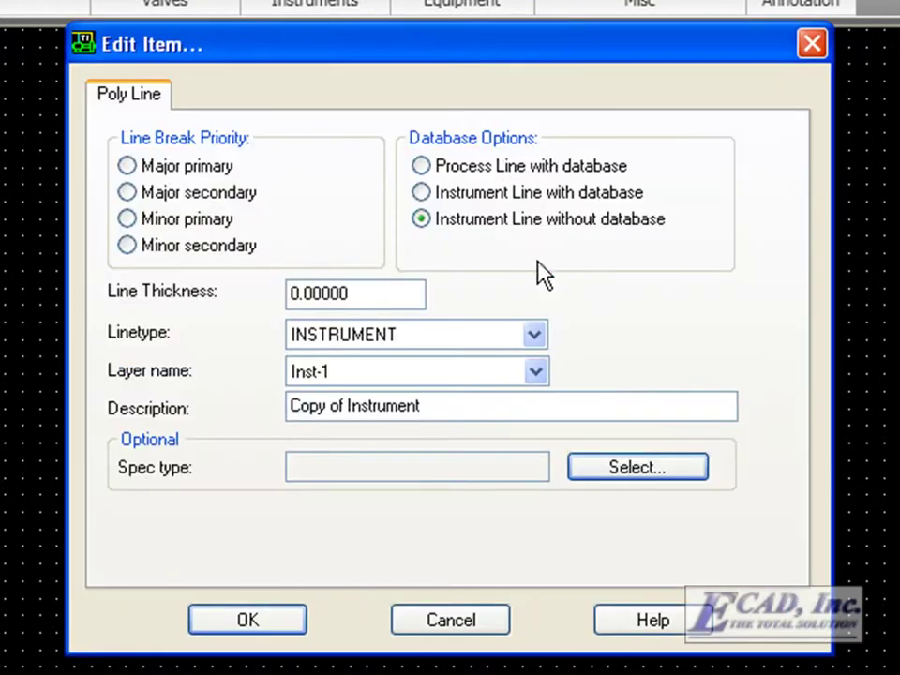
# Make the copy an 'Instrument Line with database' named 'Intelligent Instrument' and save the menu.
pyautogui.click(422, 203)
pyautogui.moveTo(430, 406); pyautogui.dragTo(249, 374)
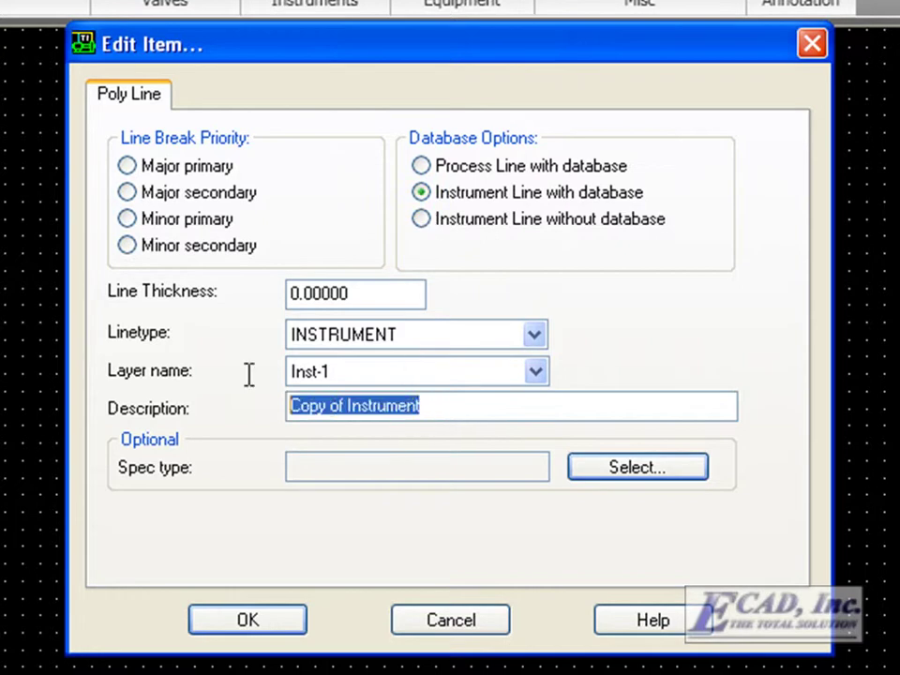
pyautogui.write('In')
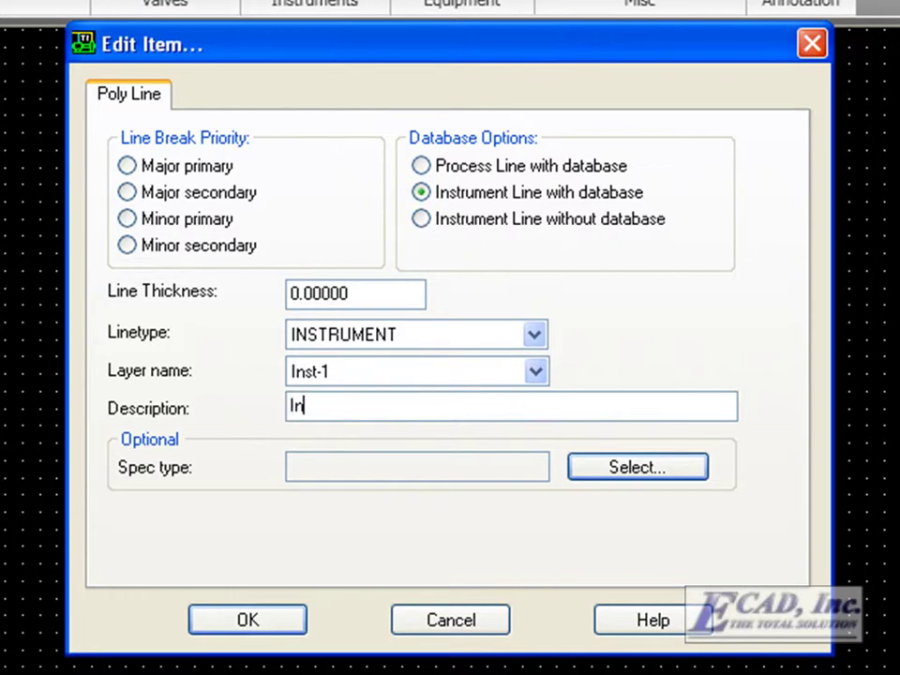
pyautogui.write('telligent Instrument')
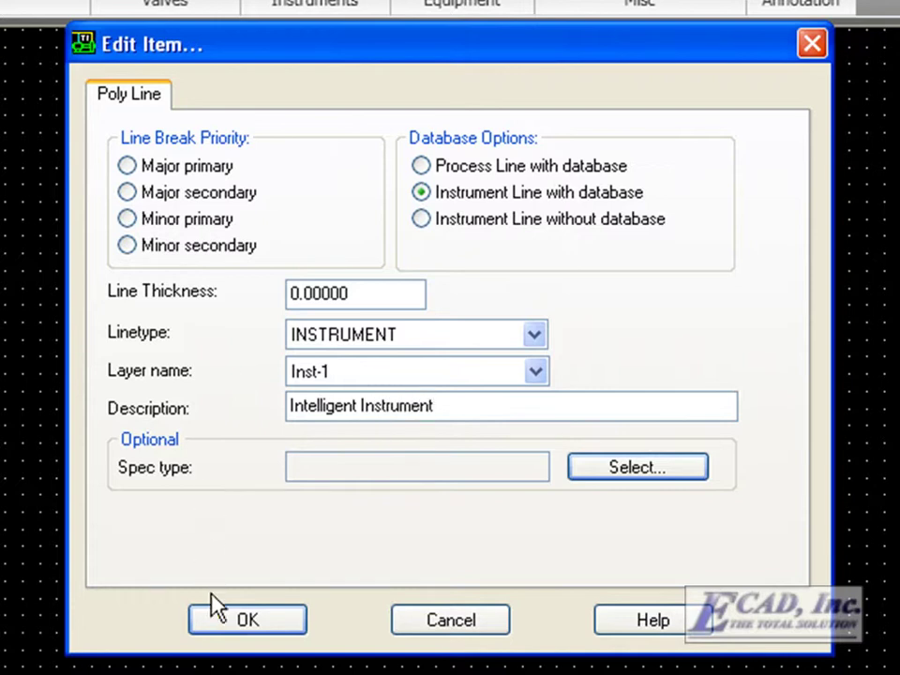
pyautogui.click(217, 624)
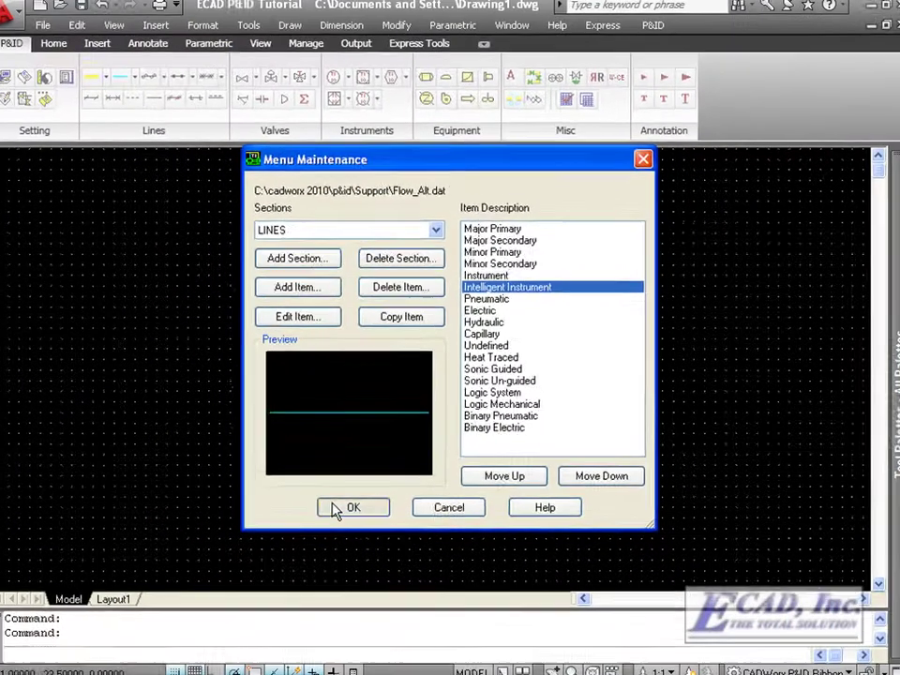
pyautogui.click(269, 619)
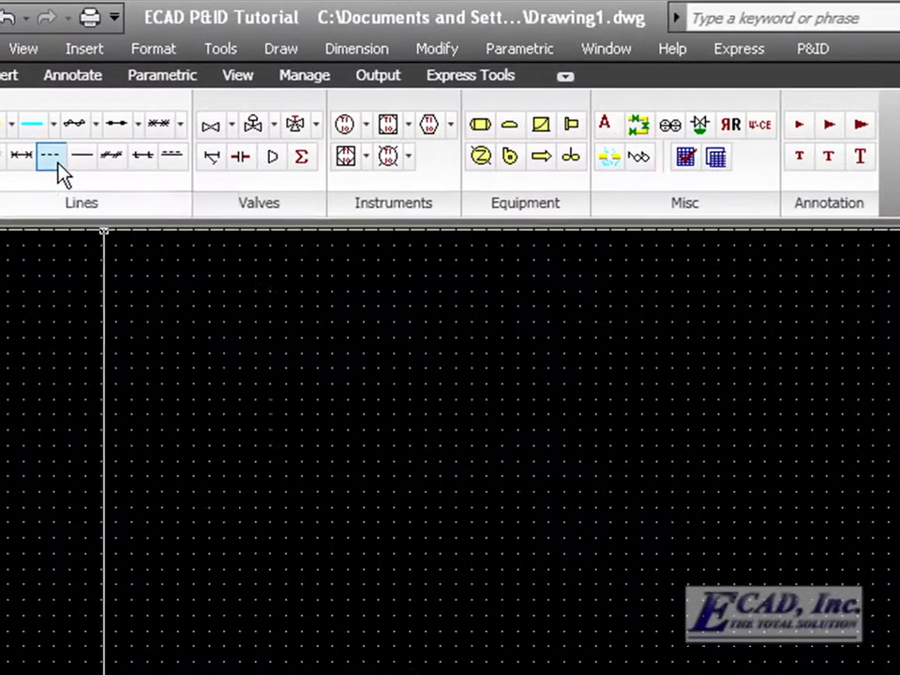
pyautogui.click(58, 173)
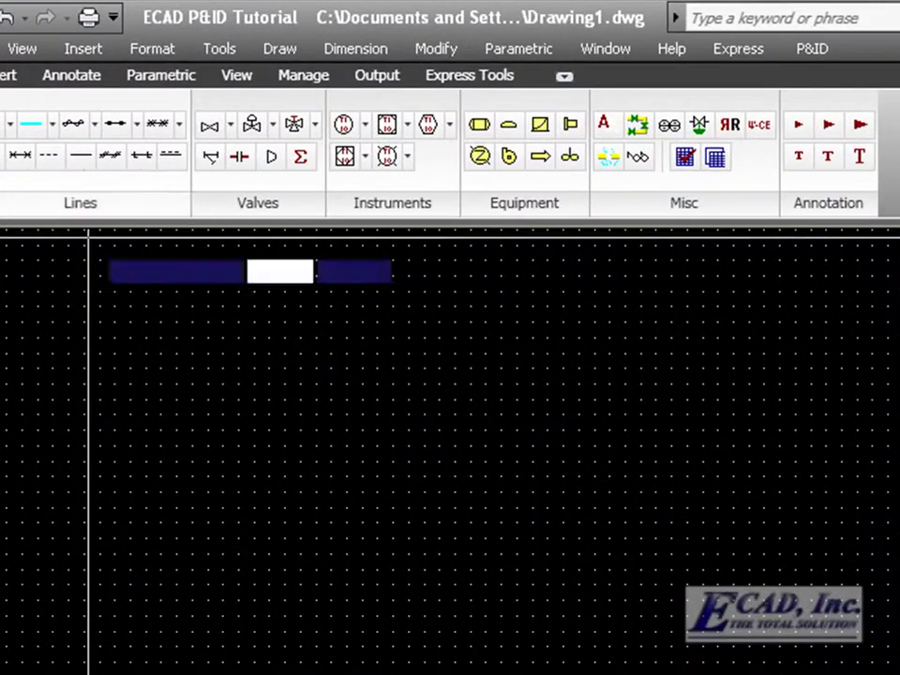
pyautogui.click(137, 618)
pyautogui.click(343, 619)
pyautogui.rightClick(346, 628)
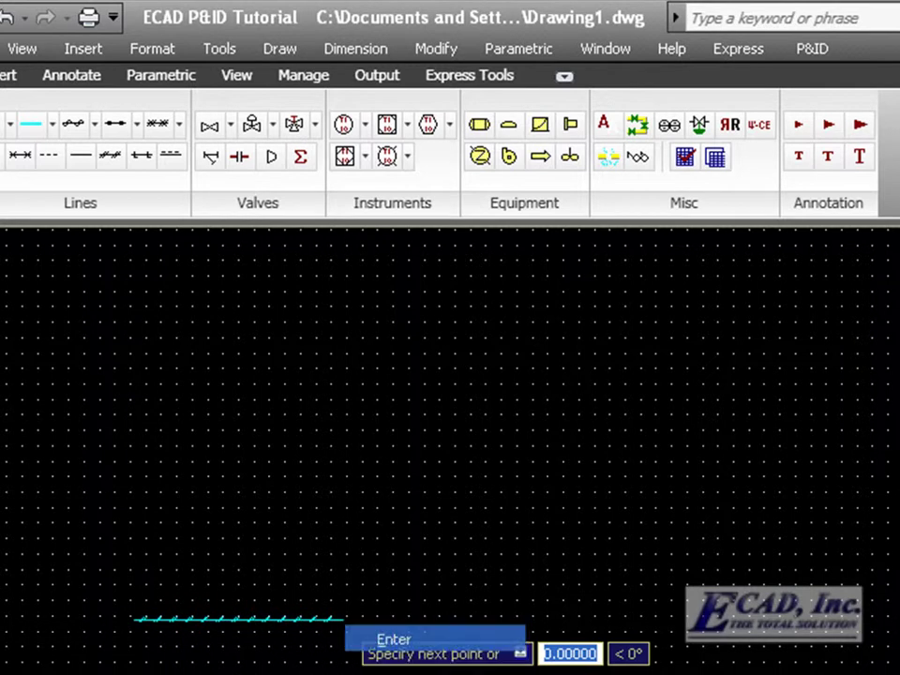
pyautogui.click(384, 638)
pyautogui.scroll(5, 178, 656)
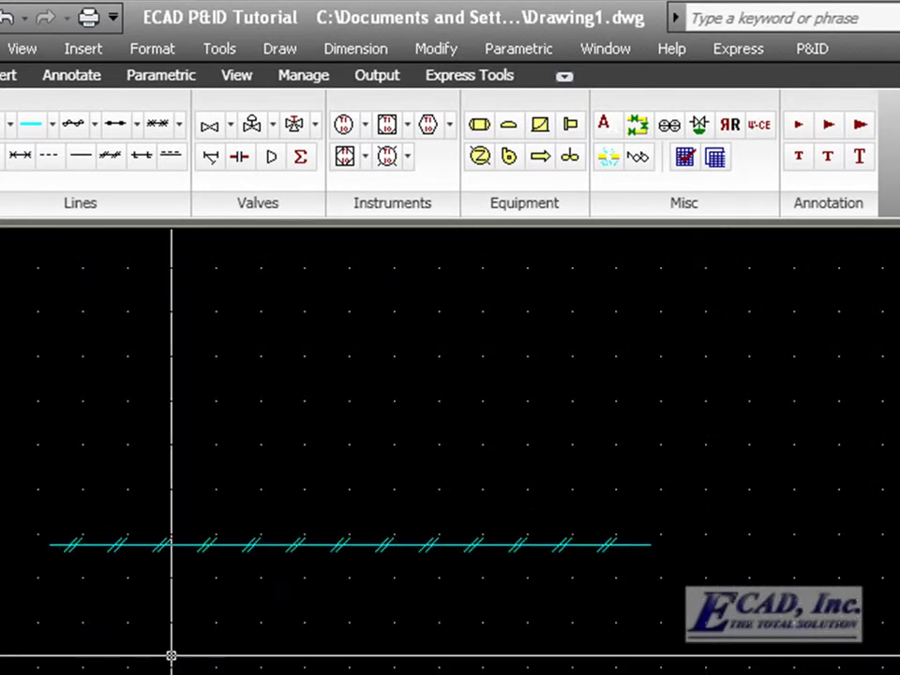
pyautogui.click(317, 541)
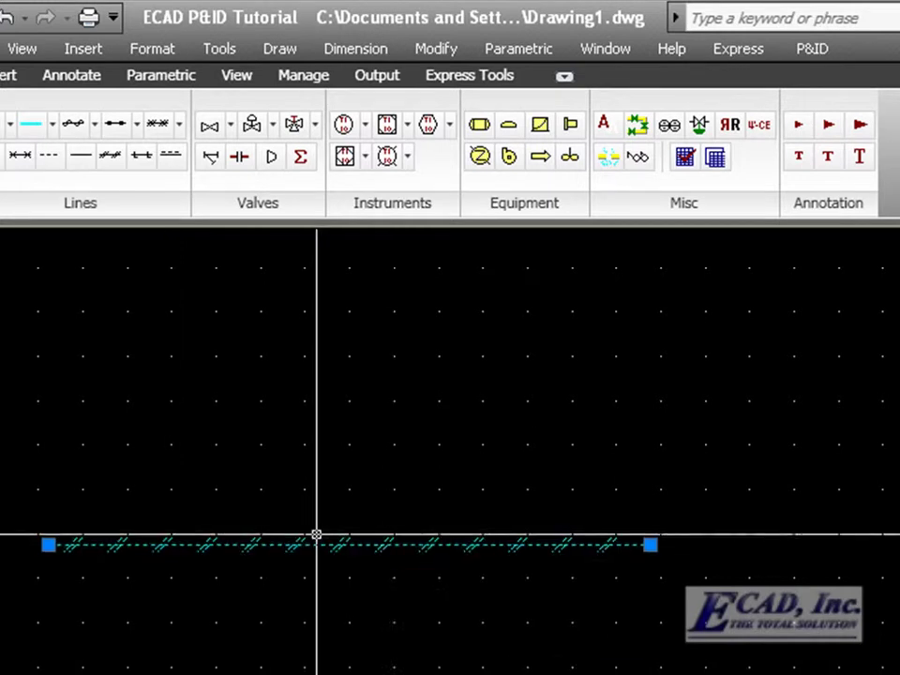
pyautogui.press('Delete')
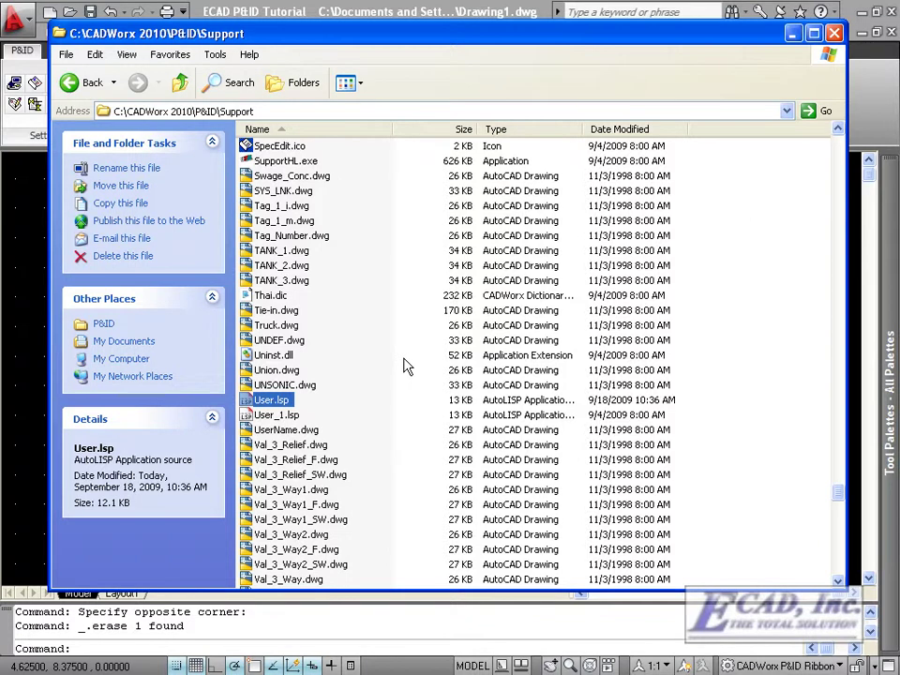
# Open User.lsp in Notepad, then jump Explorer's Support file list to the F names.
pyautogui.doubleClick(271, 399)
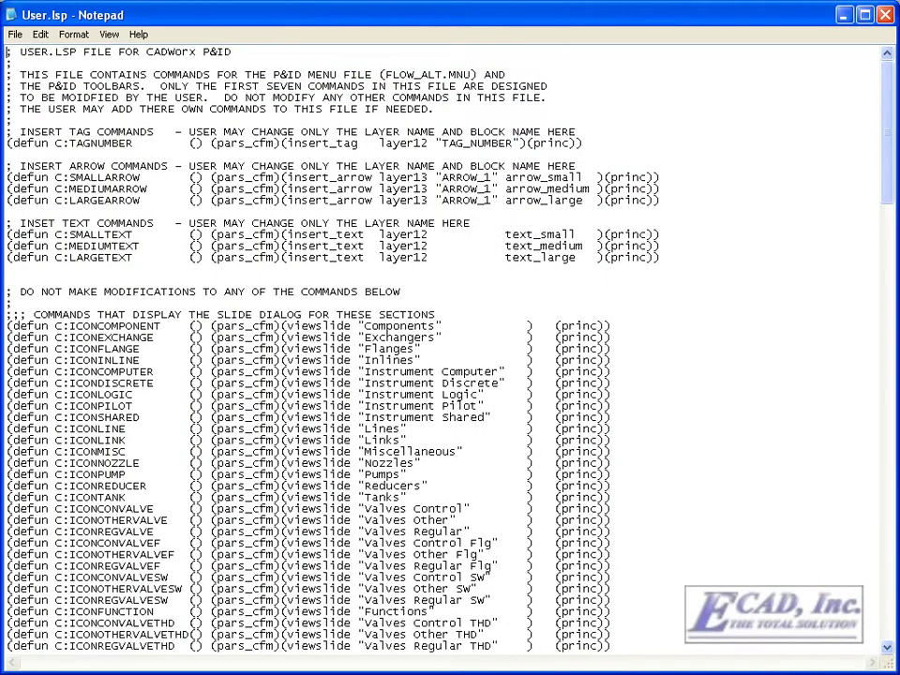
pyautogui.hotkey('alt', 'Tab')
pyautogui.click(374, 324)
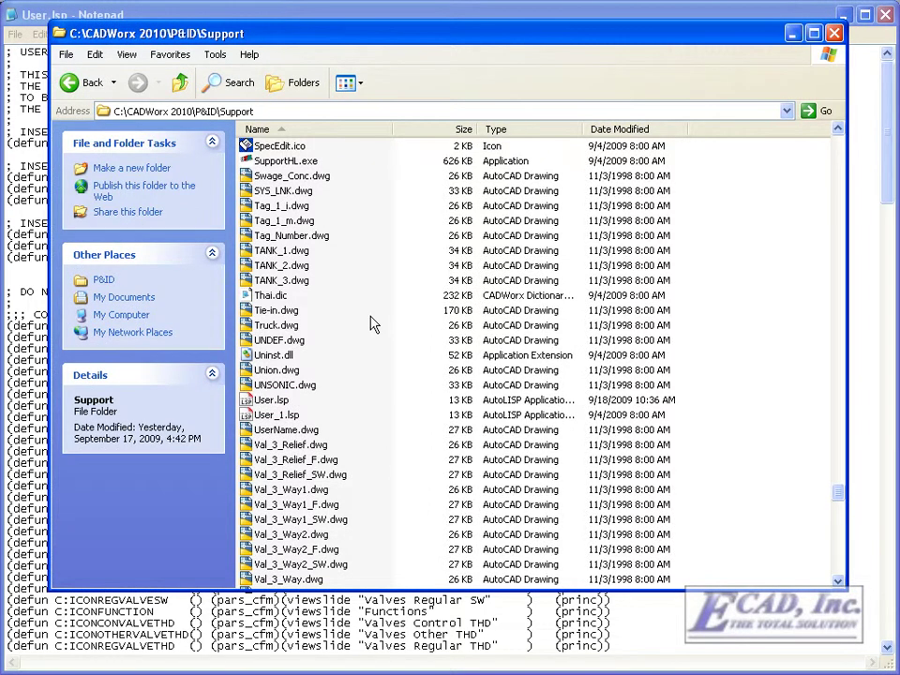
pyautogui.press('i')
pyautogui.press('f')
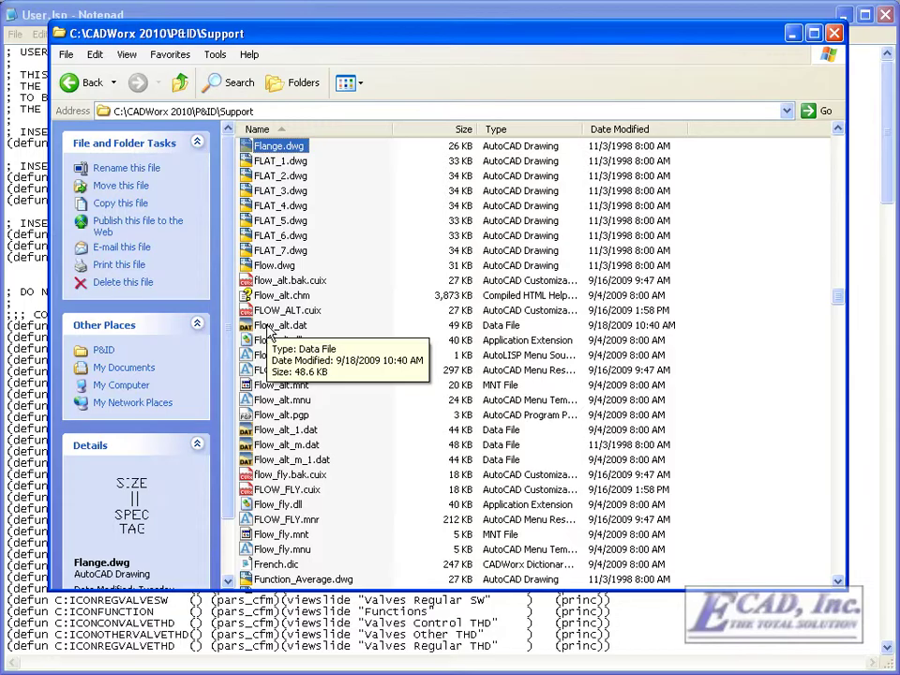
# Open Flow_alt.dat in Notepad and scroll down to its [LINES] section.
pyautogui.doubleClick(272, 326)
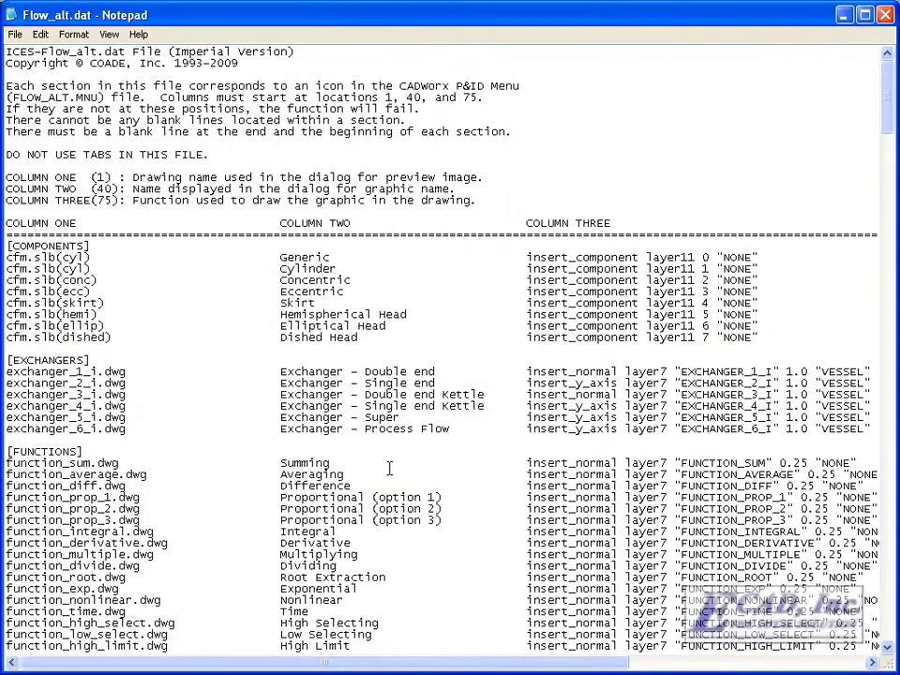
pyautogui.scroll(-20, 389, 468)
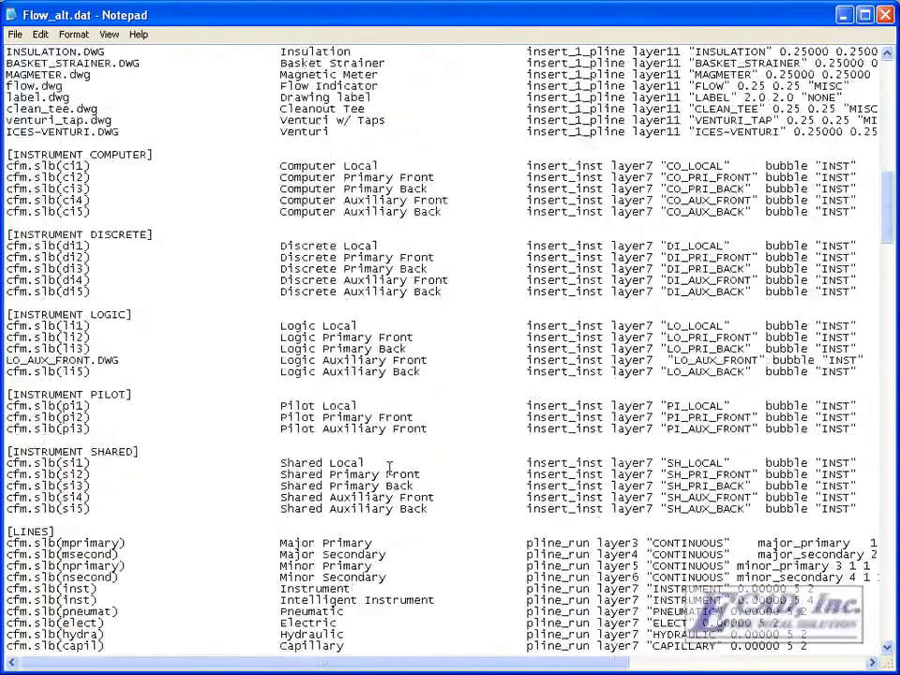
pyautogui.scroll(-10, 422, 499)
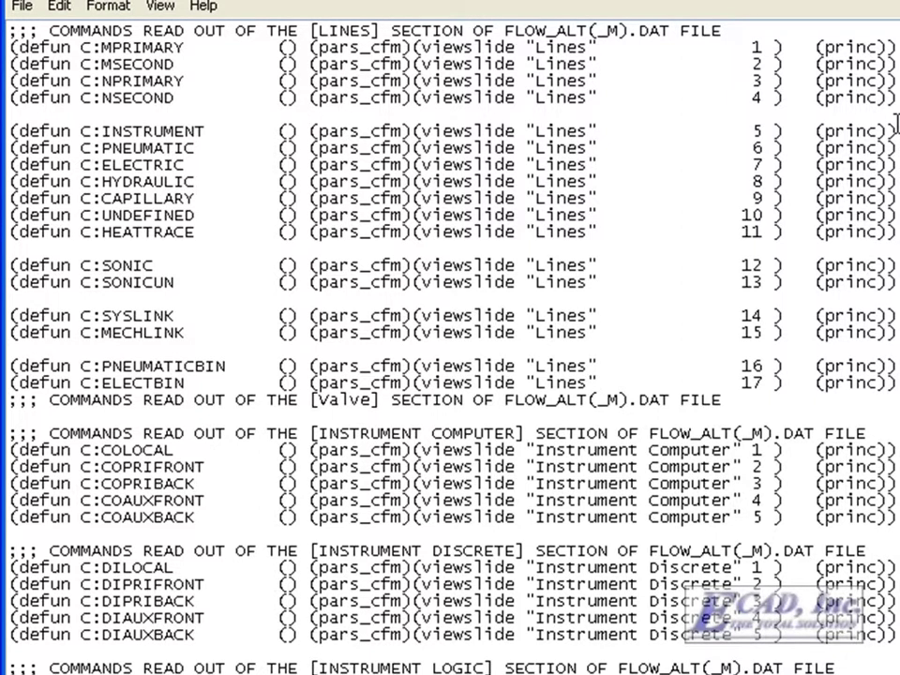
# Duplicate the C:INSTRUMENT line below itself and rename the copy to C:IINSTRUMENT.
pyautogui.moveTo(895, 124); pyautogui.dragTo(13, 115)
pyautogui.hotkey('ctrl', 'c')
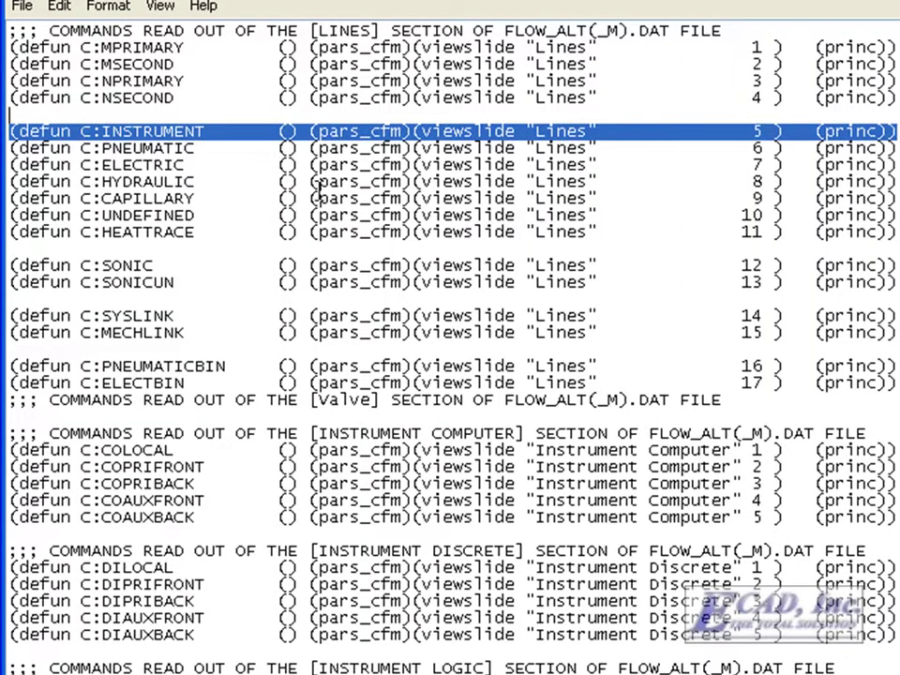
pyautogui.click(895, 133)
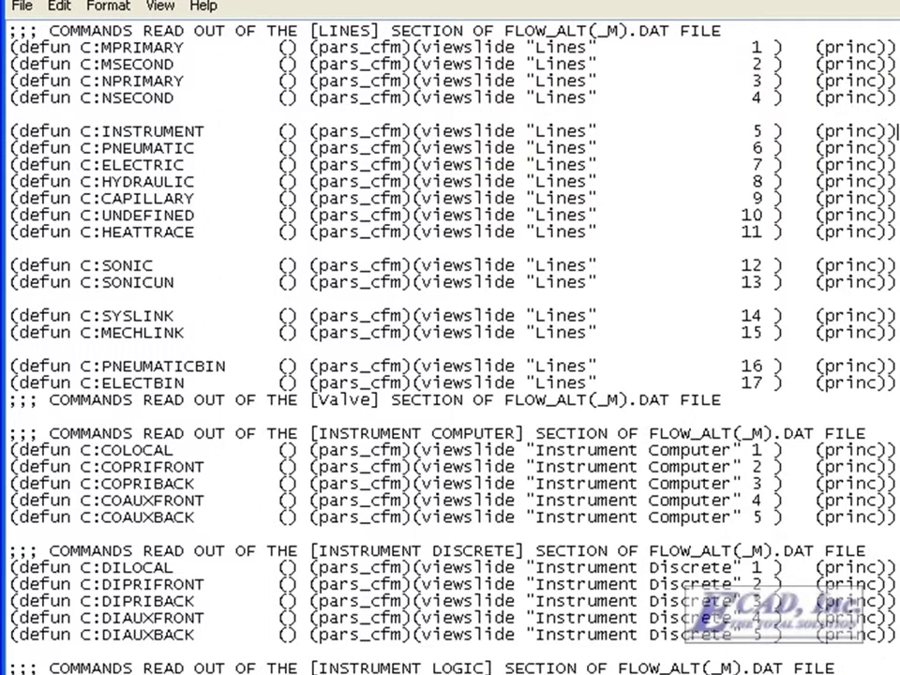
pyautogui.press('Return')
pyautogui.hotkey('ctrl', 'v')
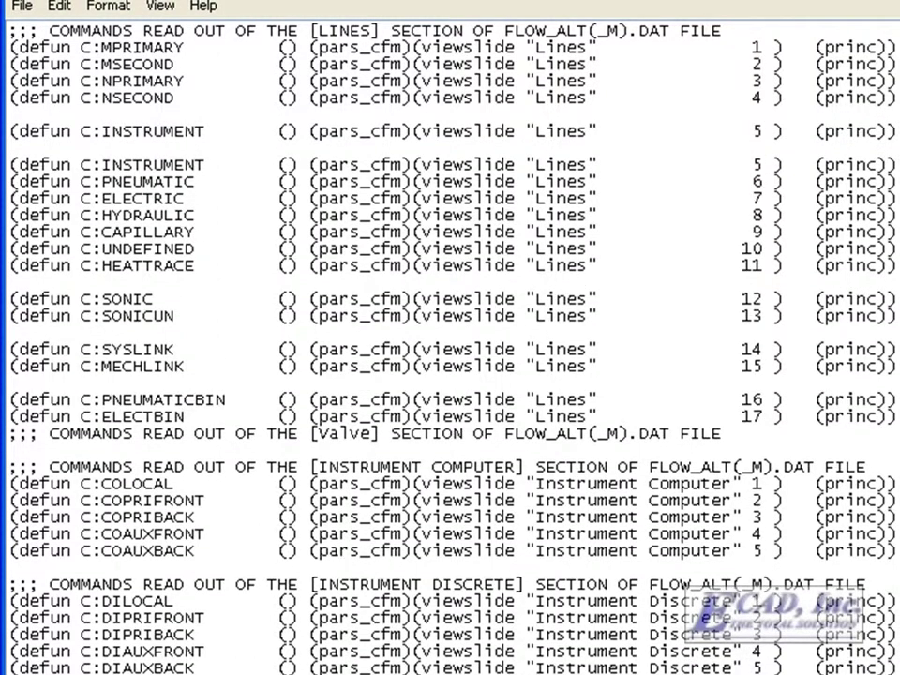
pyautogui.click(874, 136)
pyautogui.press('Delete')
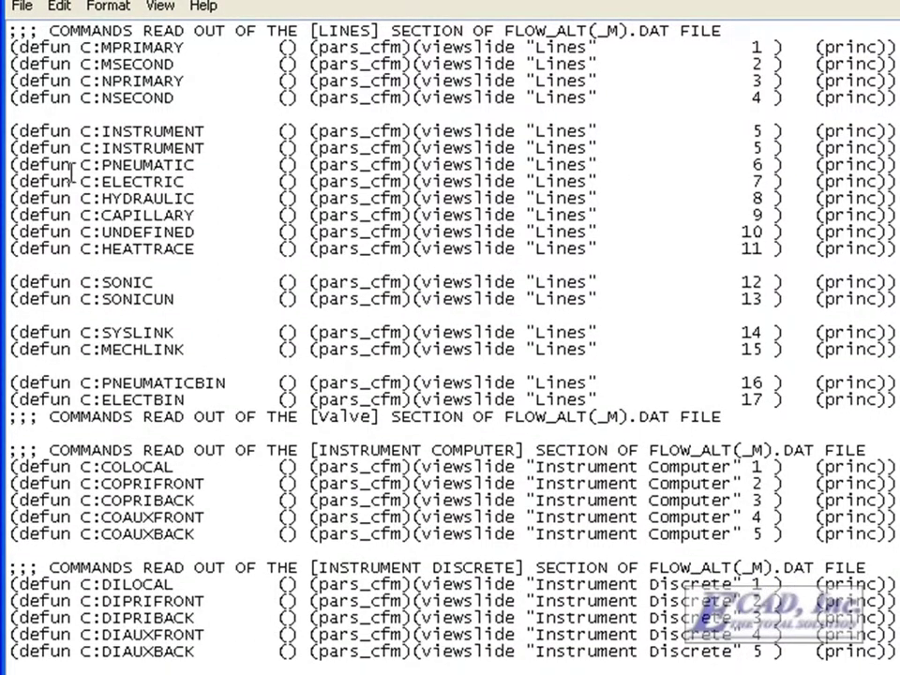
pyautogui.click(105, 147)
pyautogui.write('I')
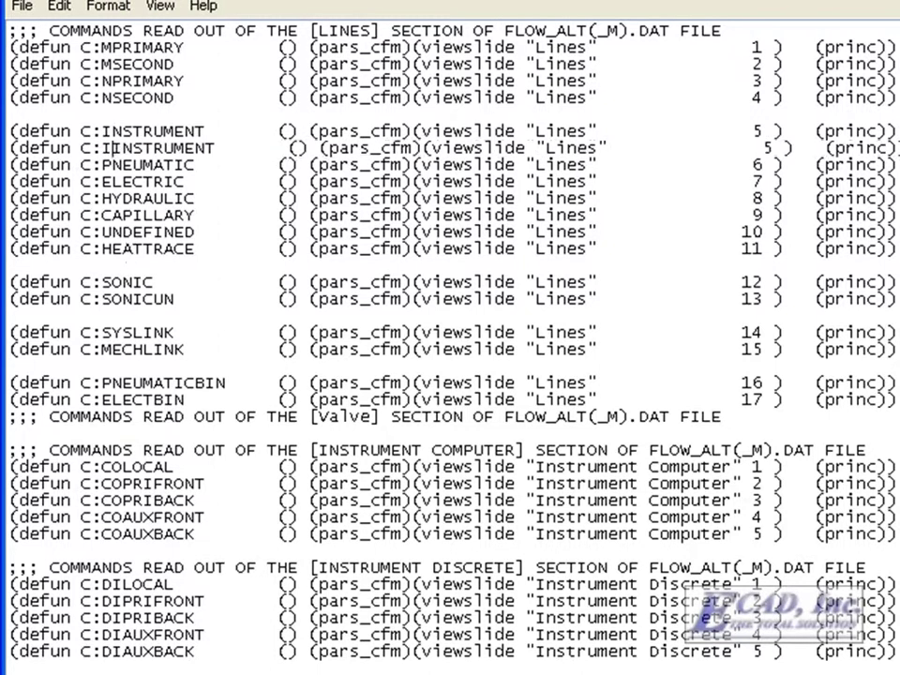
pyautogui.click(216, 147)
pyautogui.press('Delete')
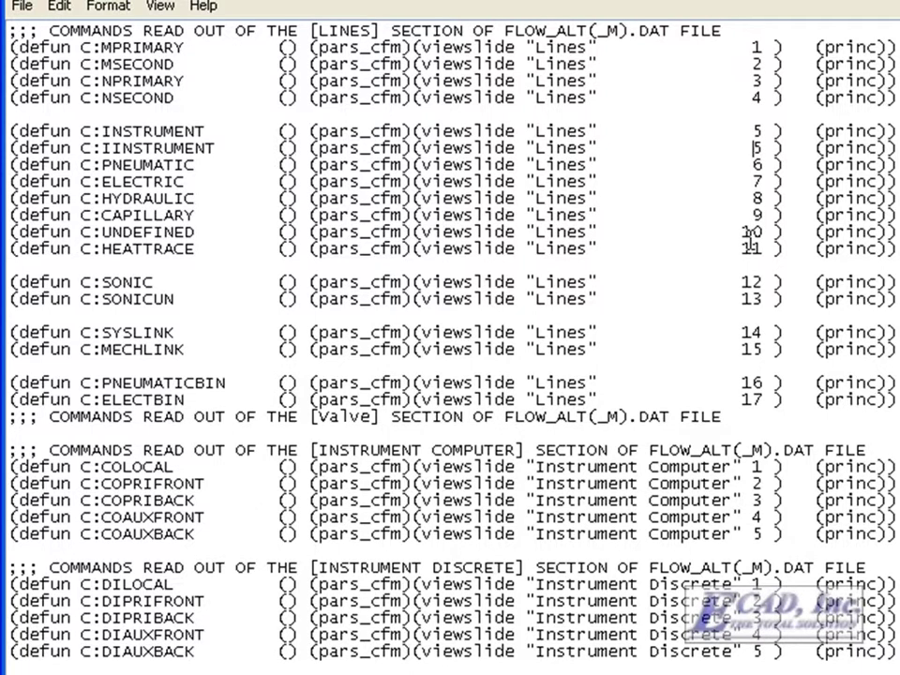
# Renumber the Lines slides: IINSTRUMENT 6, PNEUMATIC 7, ELECTRIC 8, HYDRAULIC 9, and onward.
pyautogui.press('Delete')
pyautogui.write('6')
pyautogui.press('Down')
pyautogui.press('BackSpace')
pyautogui.write('7')
pyautogui.press('Down')
pyautogui.press('BackSpace')
pyautogui.write('8')
pyautogui.press('Down')
pyautogui.press('BackSpace')
pyautogui.write('9')
pyautogui.press('Down')
pyautogui.press('BackSpace')
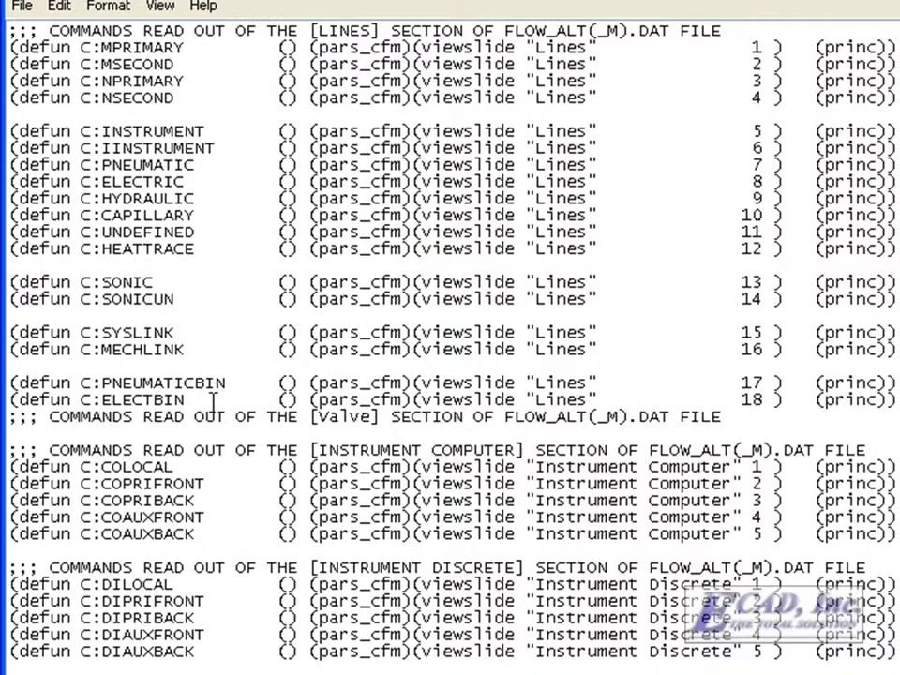
# Save User.lsp in Notepad and load it into CADWorx with APPLOAD.
pyautogui.click(24, 8)
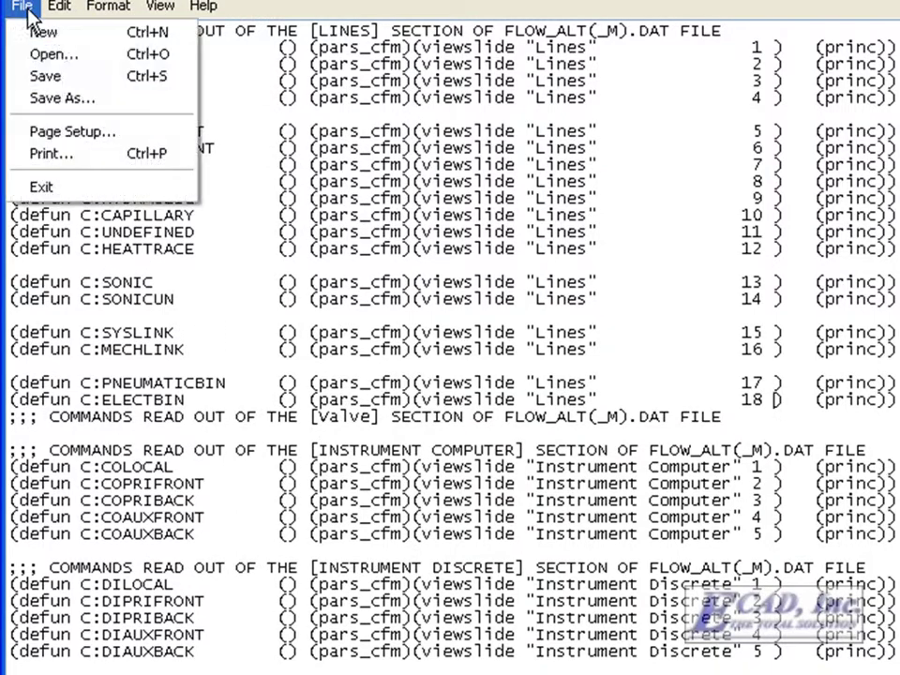
pyautogui.click(38, 76)
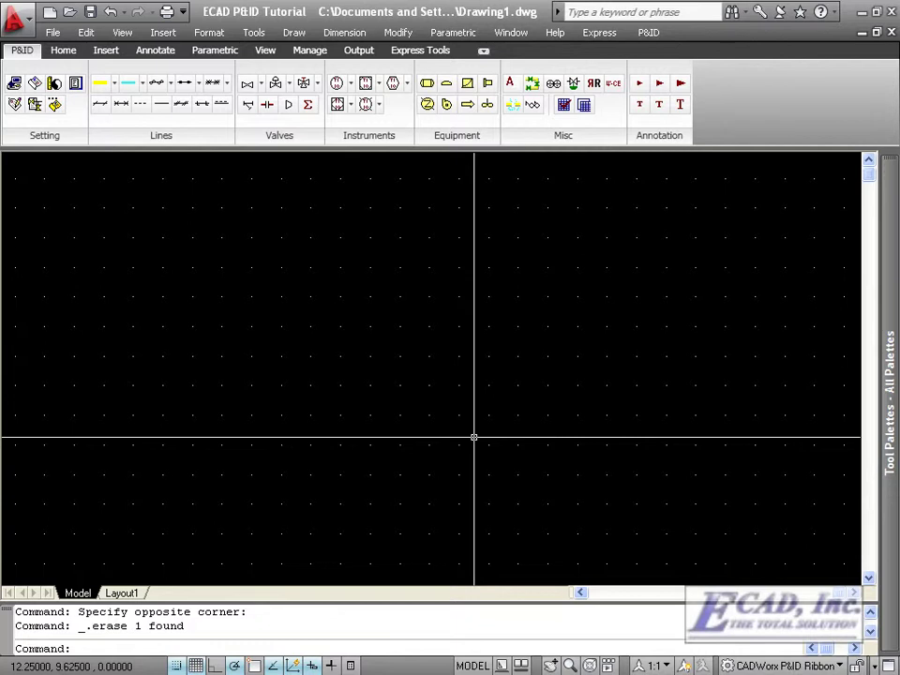
pyautogui.write('ap')
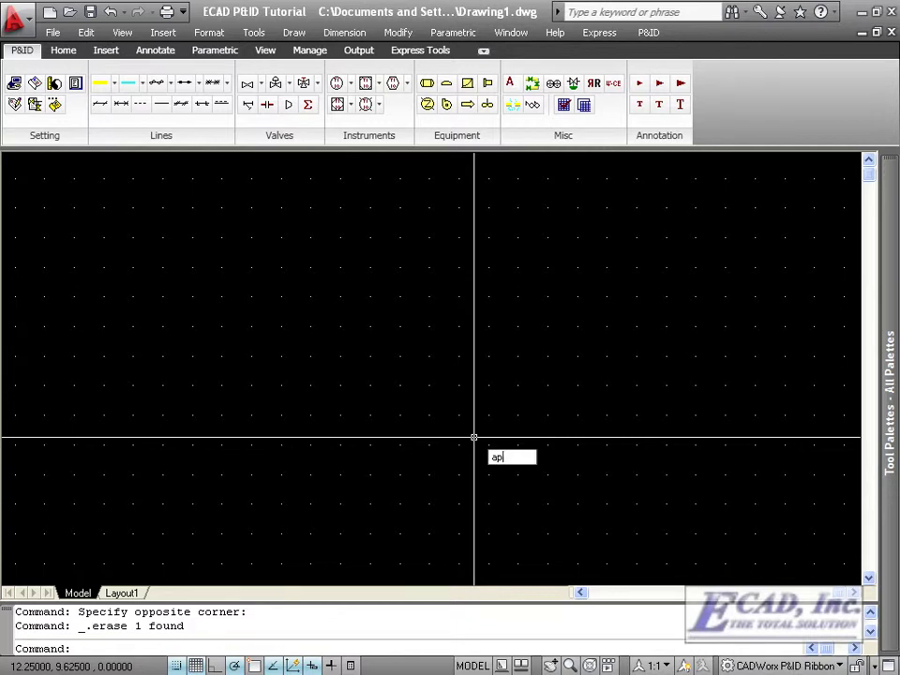
pyautogui.write('pload')
pyautogui.press('Return')
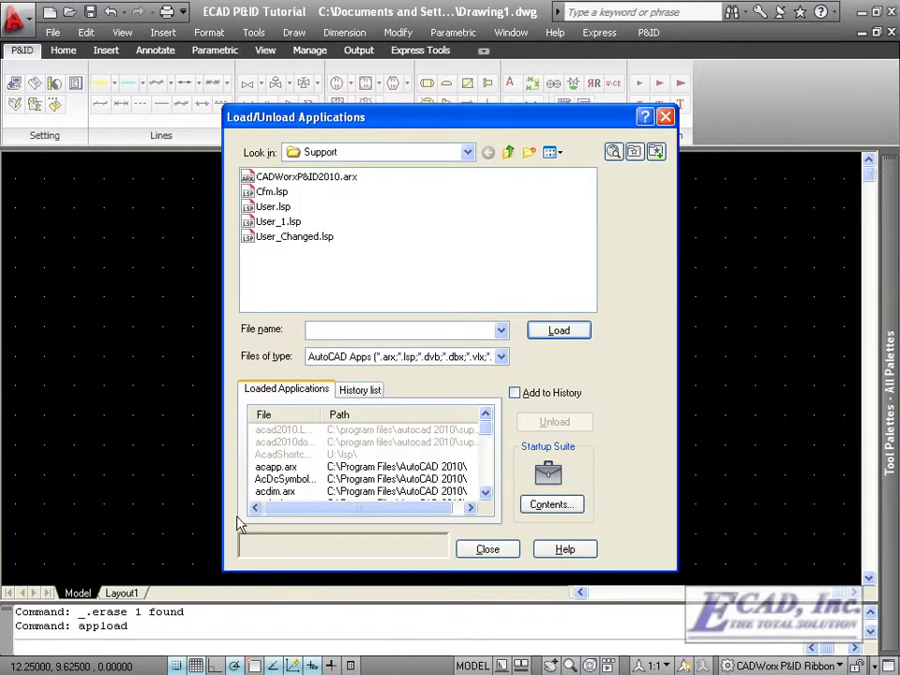
pyautogui.doubleClick(273, 206)
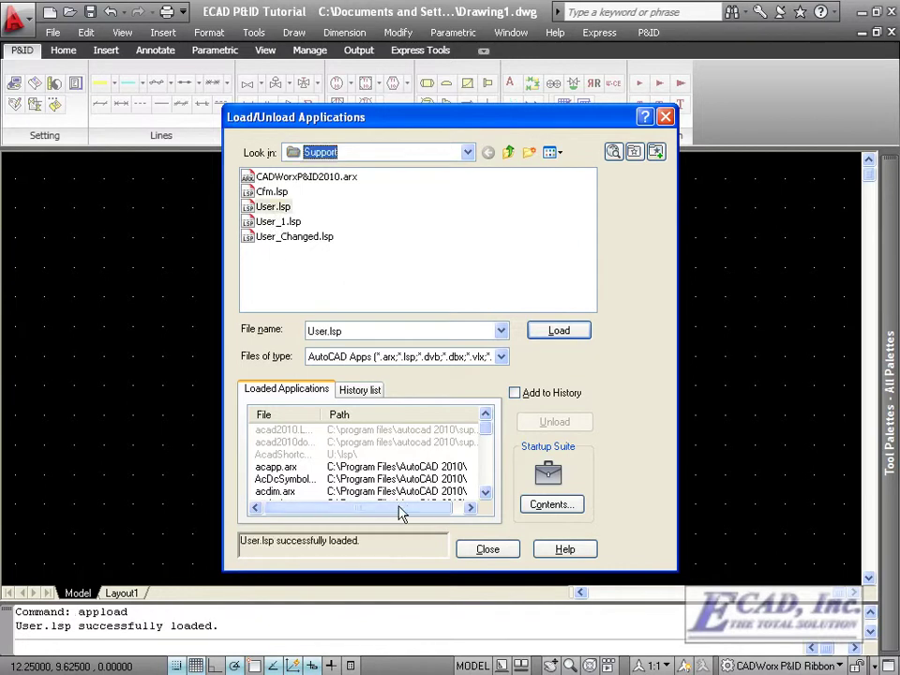
pyautogui.click(501, 557)
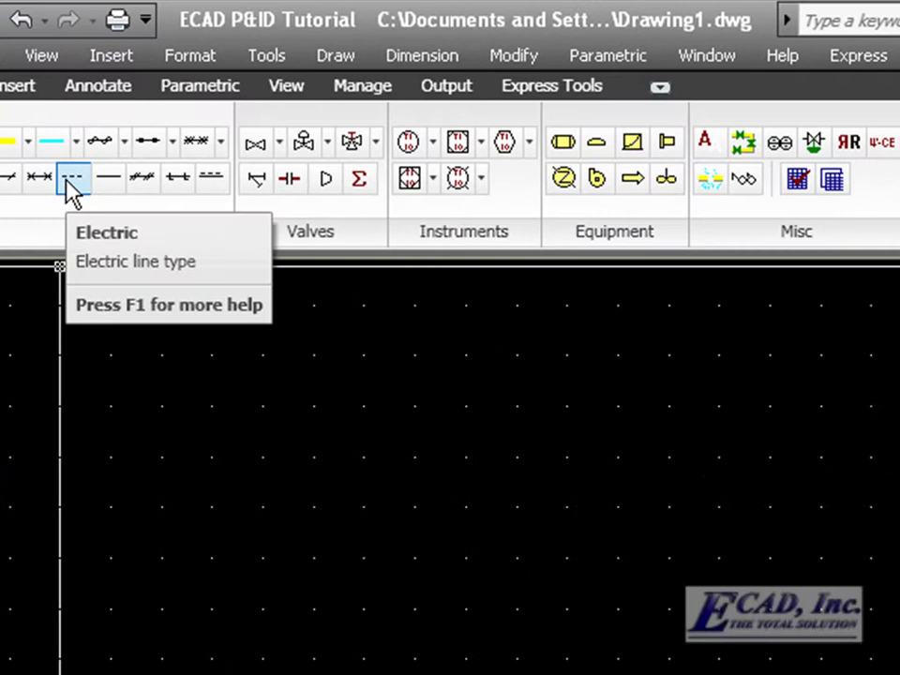
# Draw a horizontal dashed Electric line near the bottom of the drawing.
pyautogui.click(73, 188)
pyautogui.click(98, 619)
pyautogui.click(413, 619)
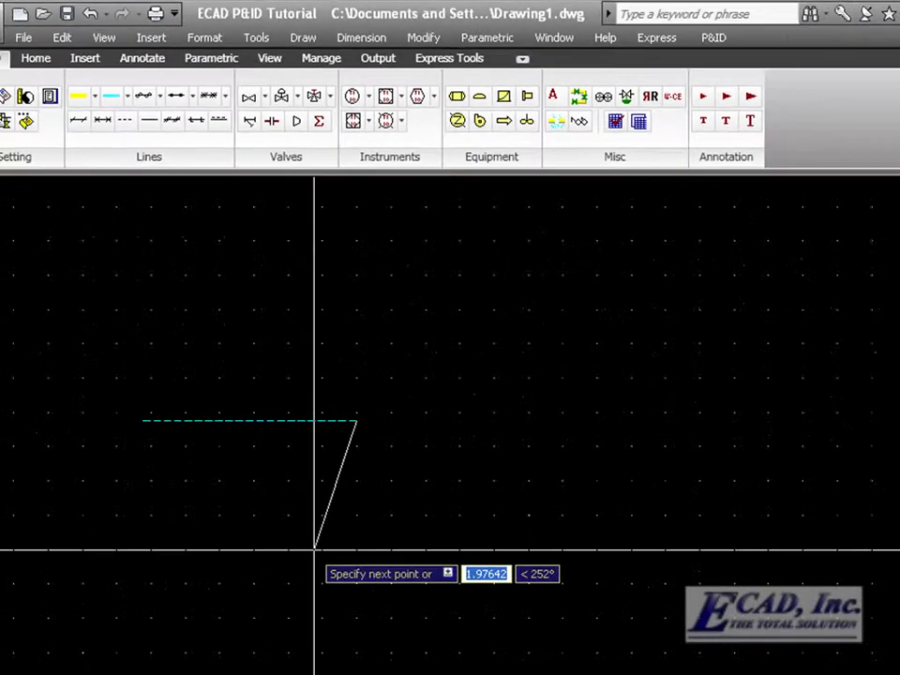
pyautogui.press('Return')
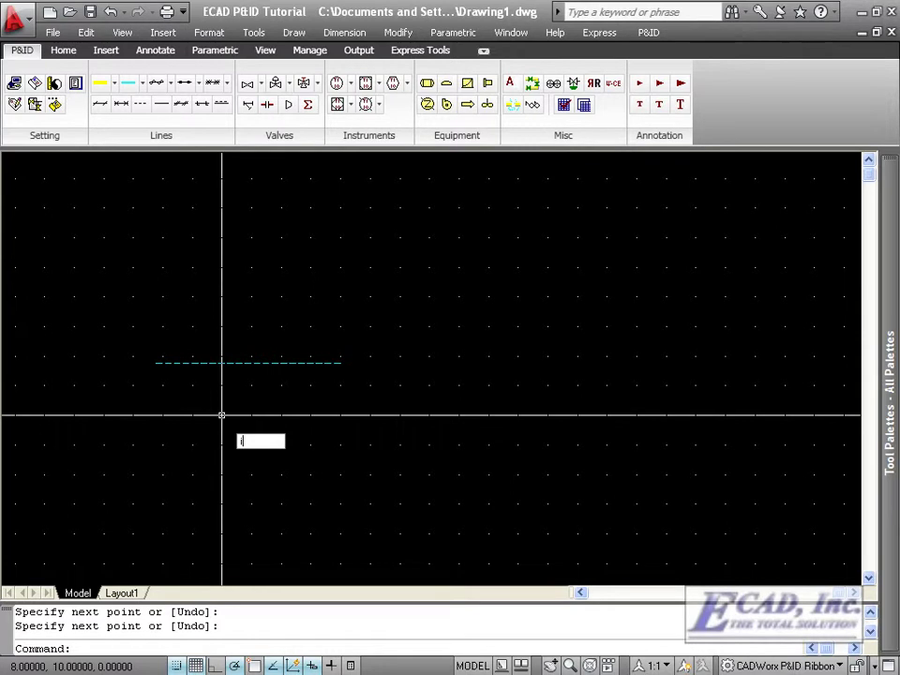
# Draw a solid instrument line above it with the new IINSTRUMENT command and accept its component properties.
pyautogui.write('iinstrument')
pyautogui.press('Return')
pyautogui.click(222, 414)
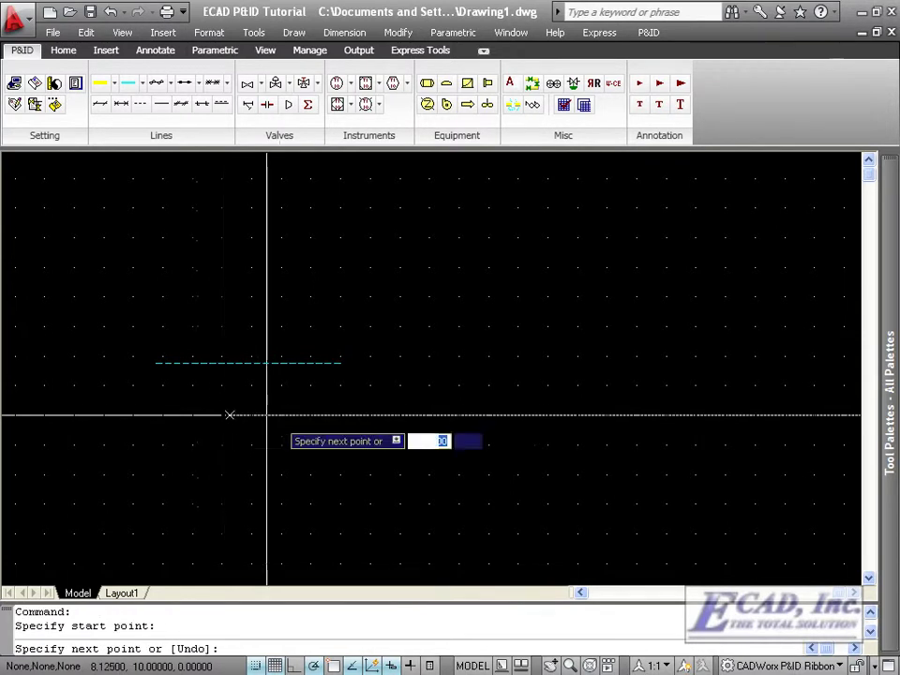
pyautogui.click(400, 414)
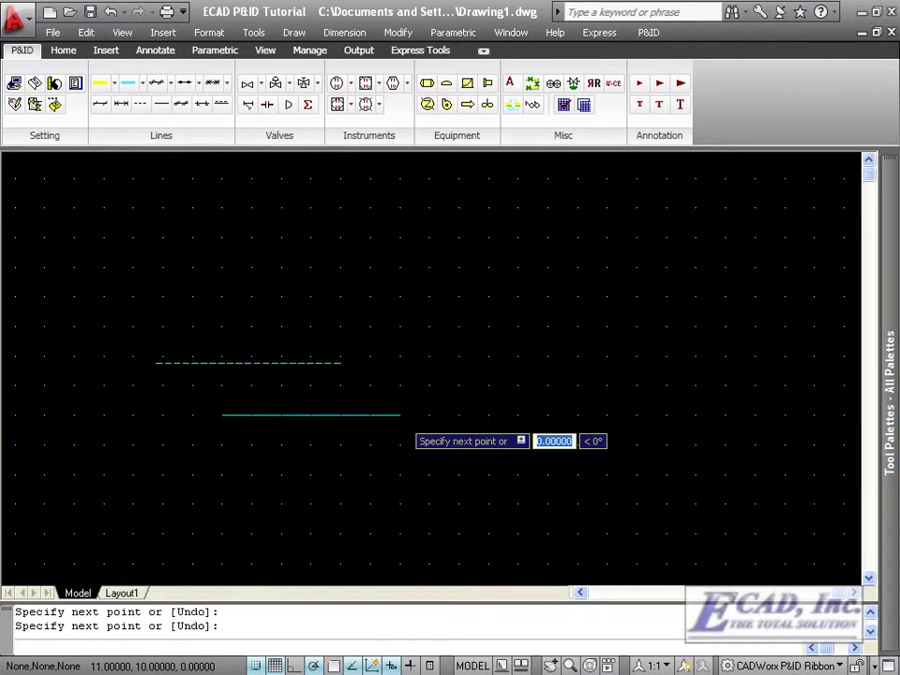
pyautogui.press('Return')
pyautogui.doubleClick(262, 416)
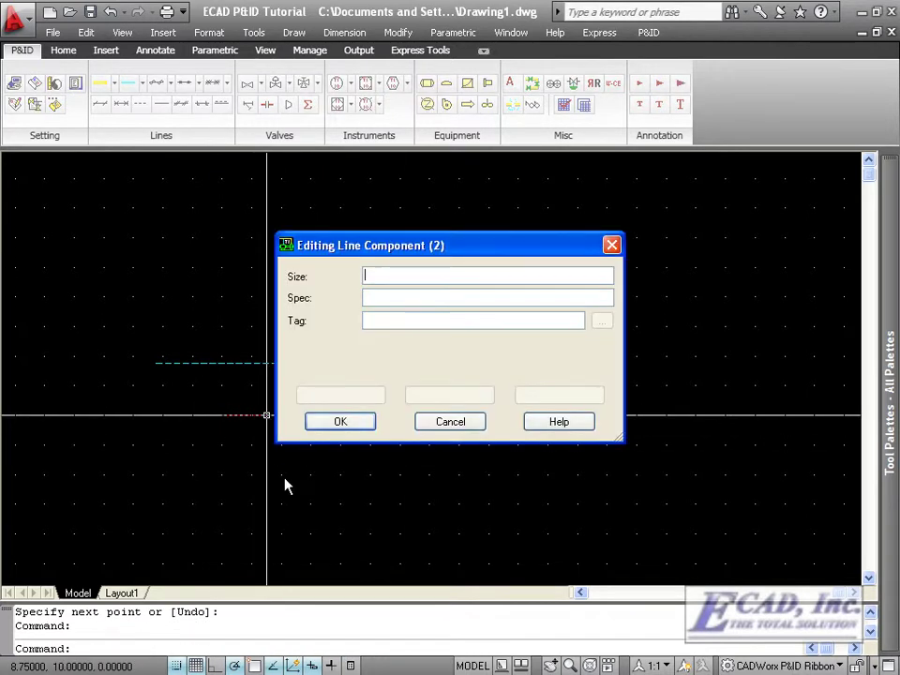
pyautogui.click(349, 424)
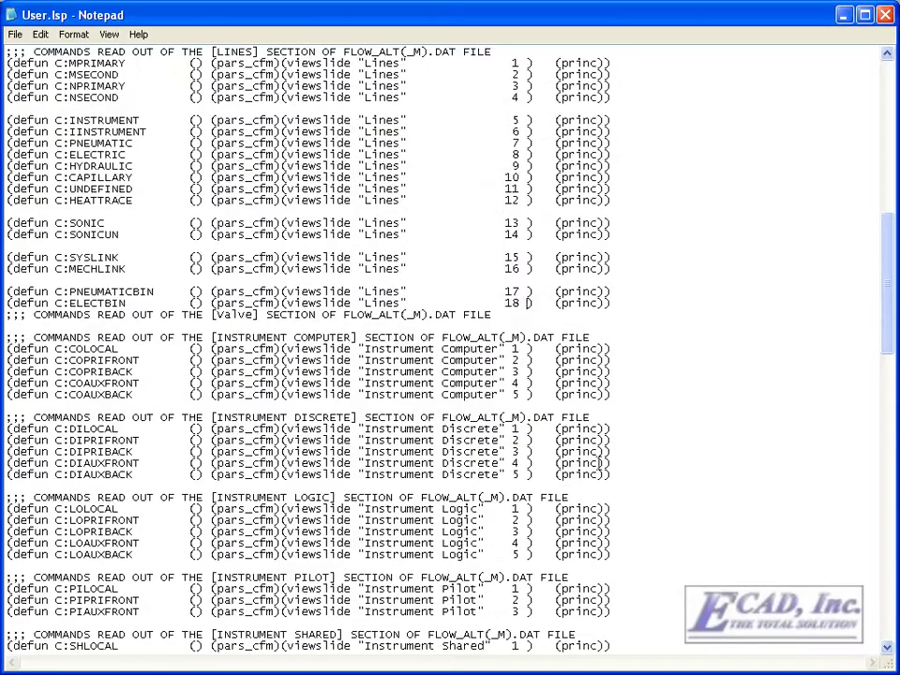
# Insert blank lines below the ;;; [Valve] SECTION comment in User.lsp.
pyautogui.click(319, 325)
pyautogui.press('Return')
pyautogui.press('Return')
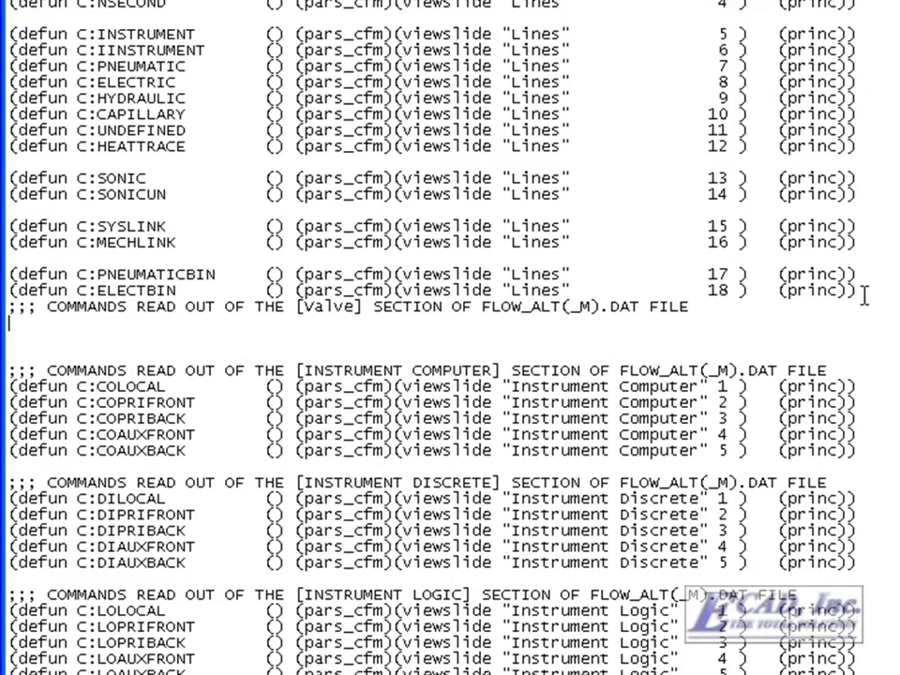
# Paste a copy of the ELECTBIN line under the Valve comment and rename it GVA.
pyautogui.moveTo(877, 295); pyautogui.dragTo(13, 290)
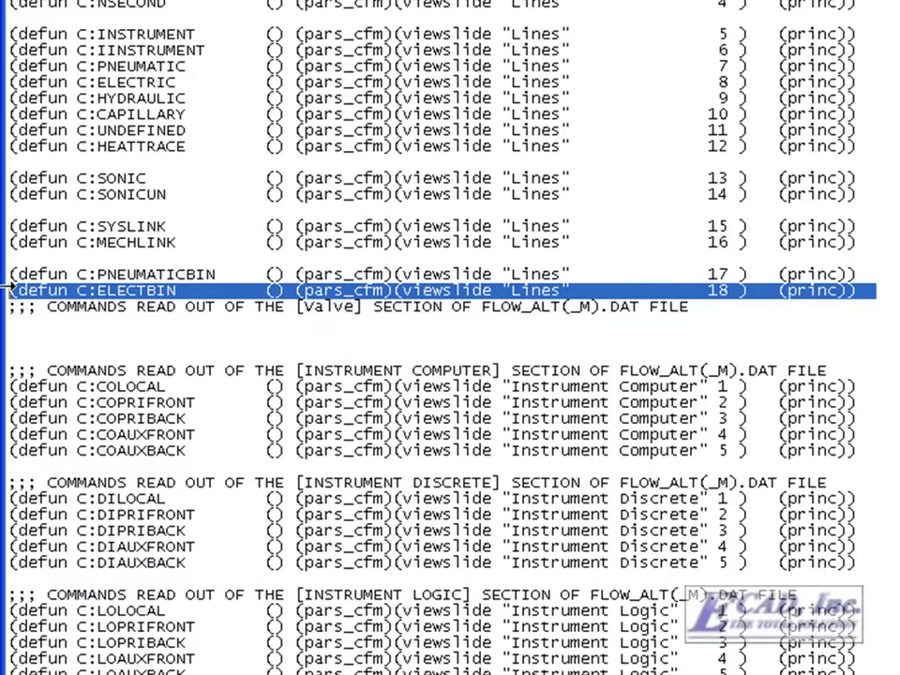
pyautogui.click(22, 328)
pyautogui.write('(defun C:ELECTBIN         () (pars_cfm)(viewslide "Lines"                18 )    (princ))')
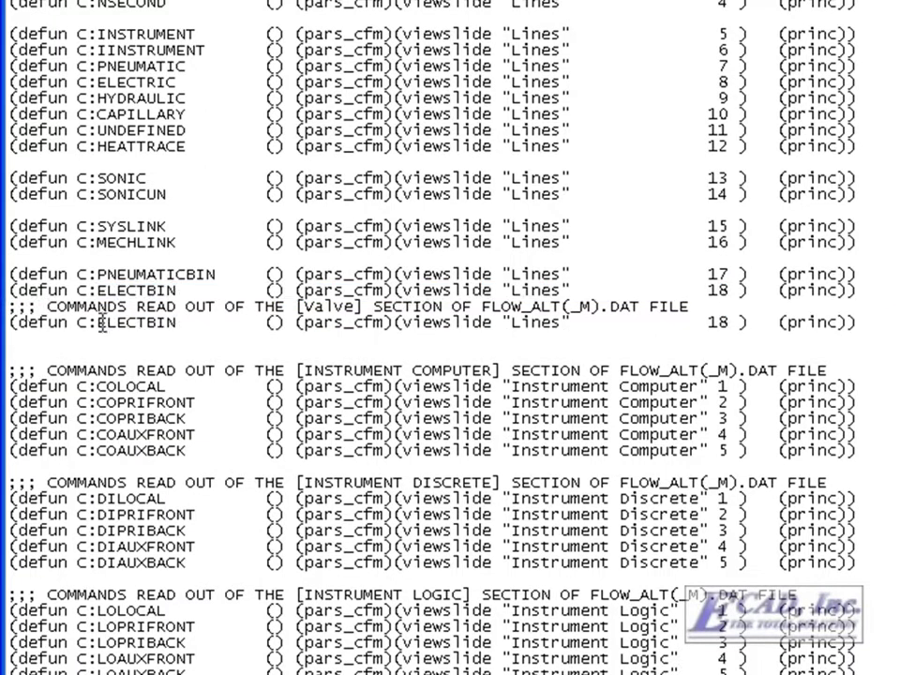
pyautogui.moveTo(96, 321); pyautogui.dragTo(172, 324)
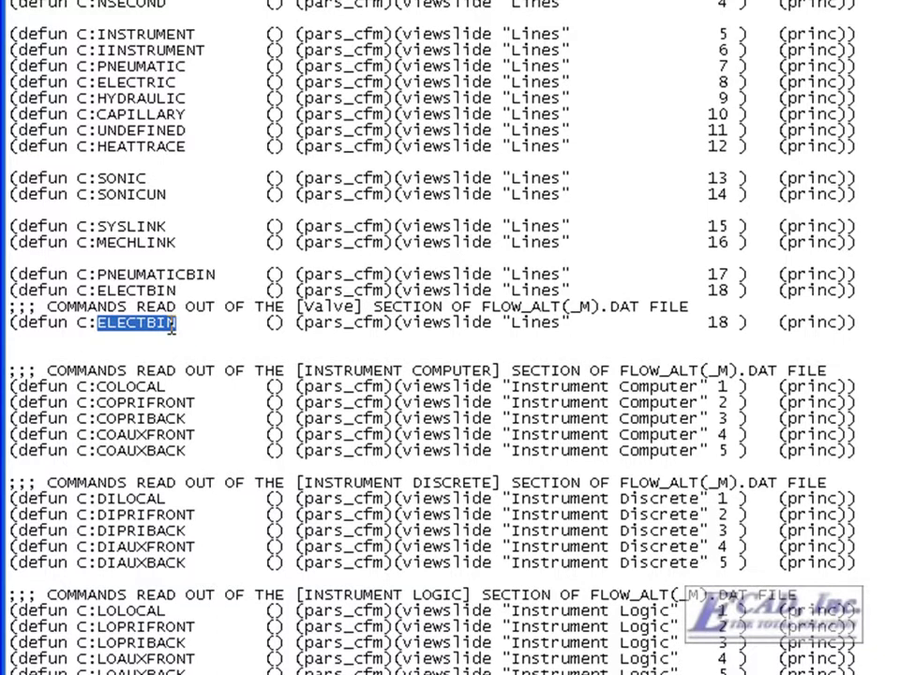
pyautogui.write('GVA')
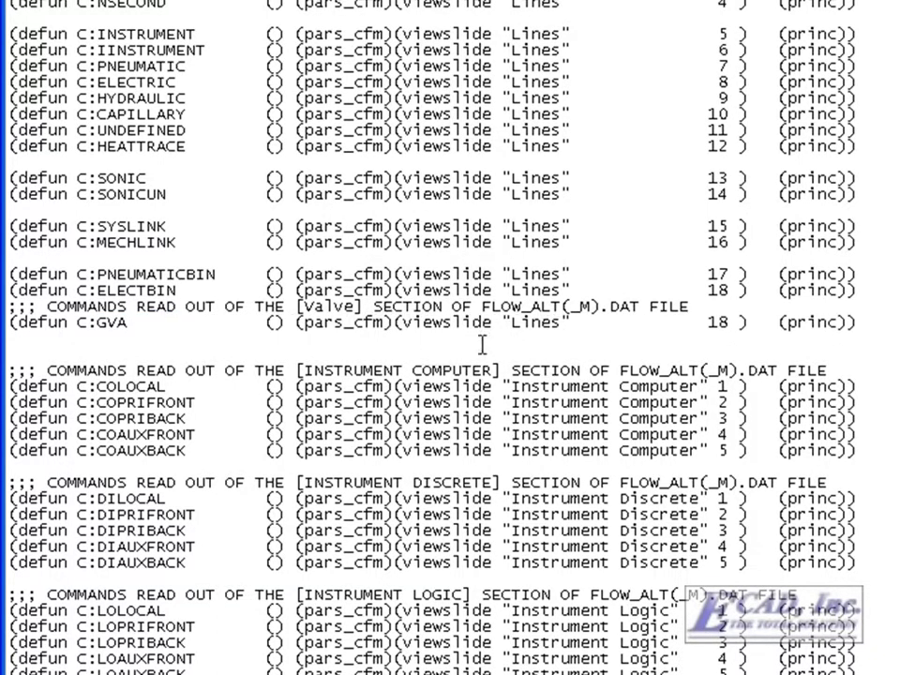
# Replace the GVA line's "Lines" slide with "Valves Regular" and set its number to 1.
pyautogui.click(514, 323)
pyautogui.scroll(3, 594, 380)
pyautogui.scroll(15, 594, 380)
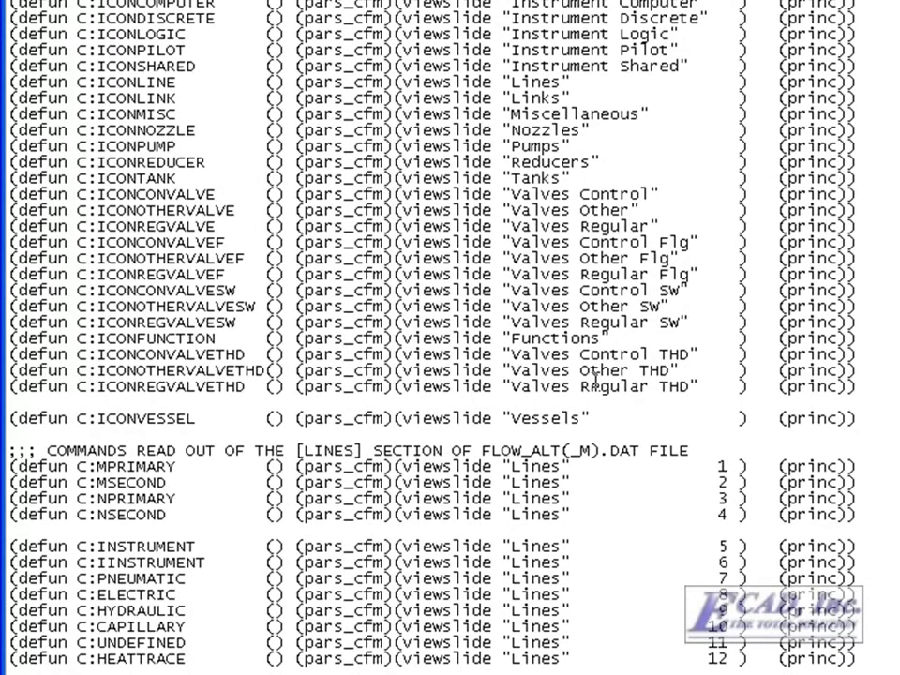
pyautogui.scroll(-3, 593, 377)
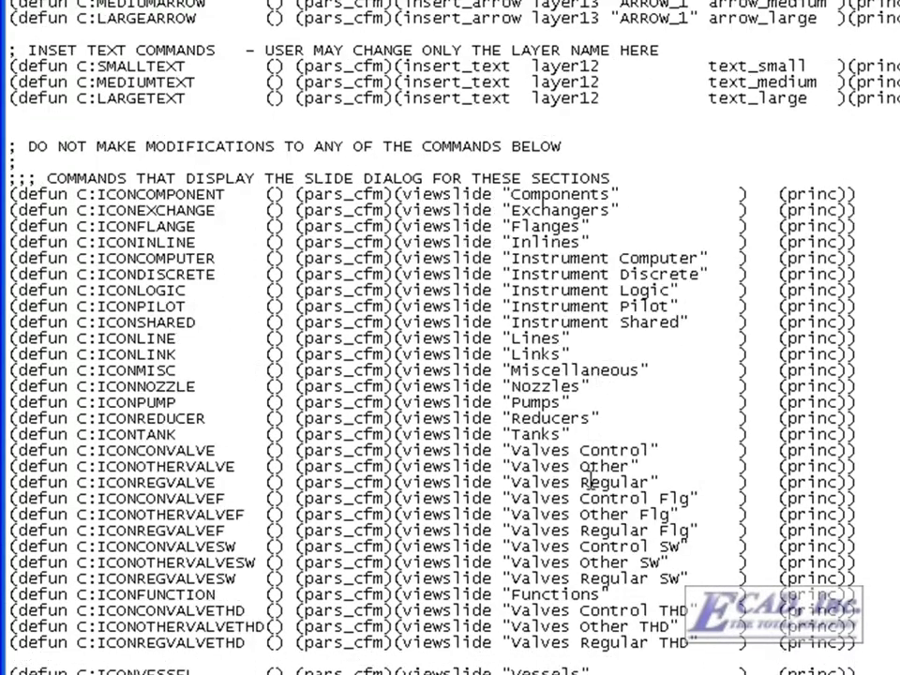
pyautogui.moveTo(512, 481); pyautogui.dragTo(648, 481)
pyautogui.hotkey('ctrl', 'c')
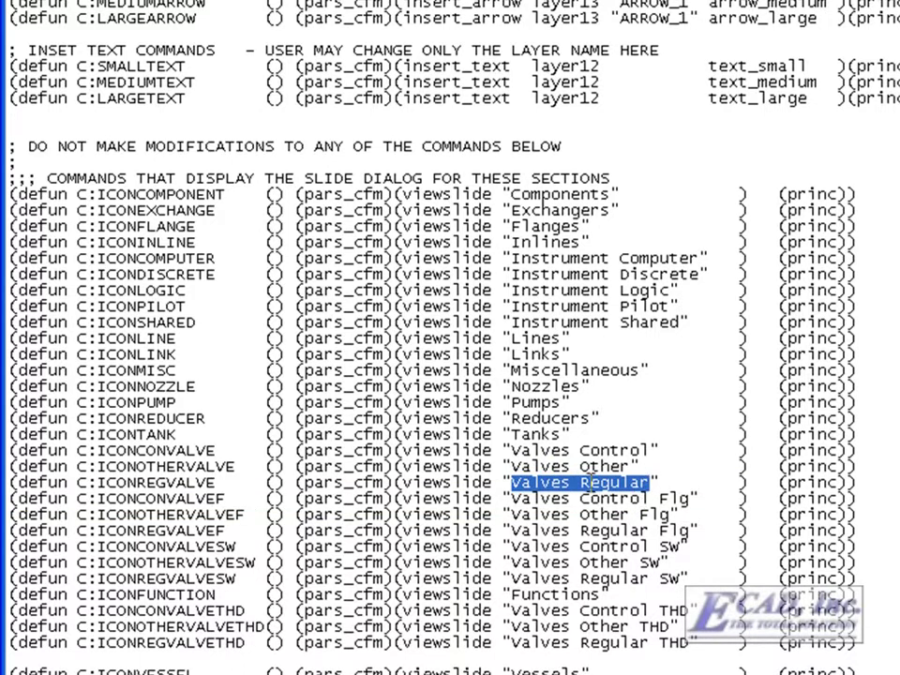
pyautogui.scroll(-13, 526, 466)
pyautogui.moveTo(708, 450); pyautogui.dragTo(512, 450)
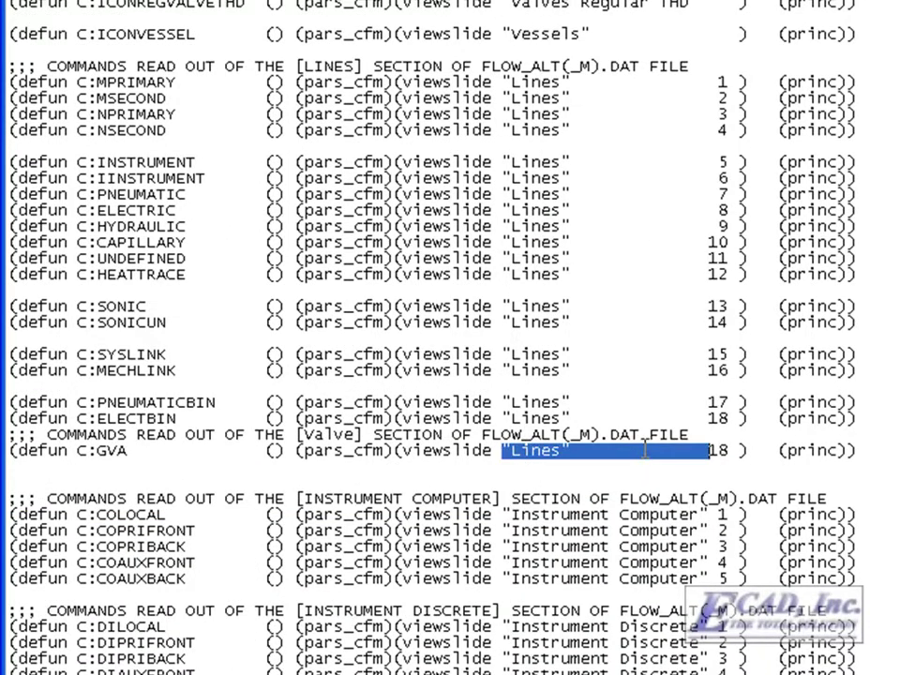
pyautogui.press('Delete')
pyautogui.hotkey('ctrl', 'v')
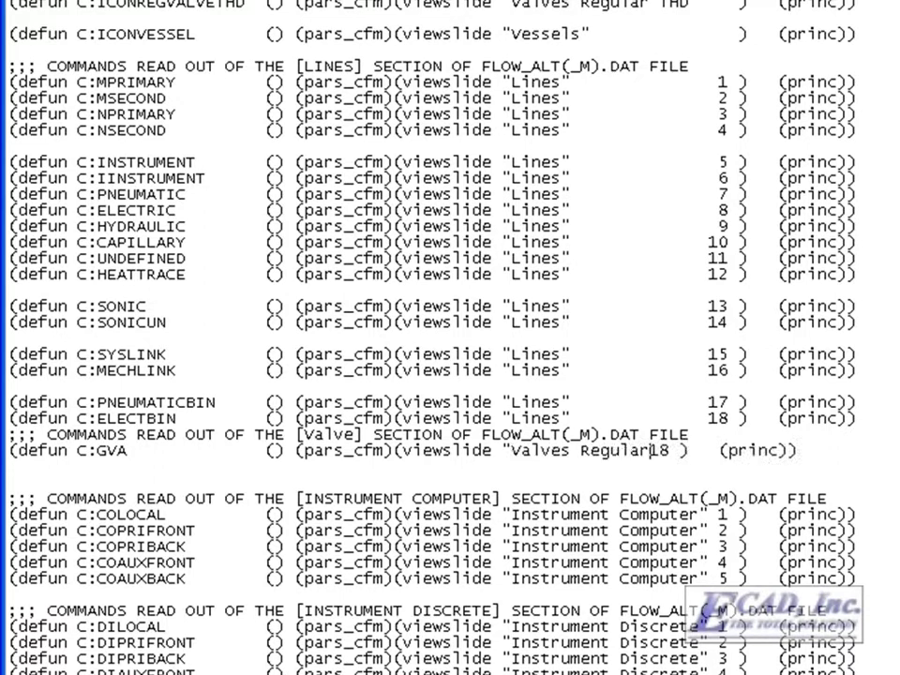
pyautogui.write('"')
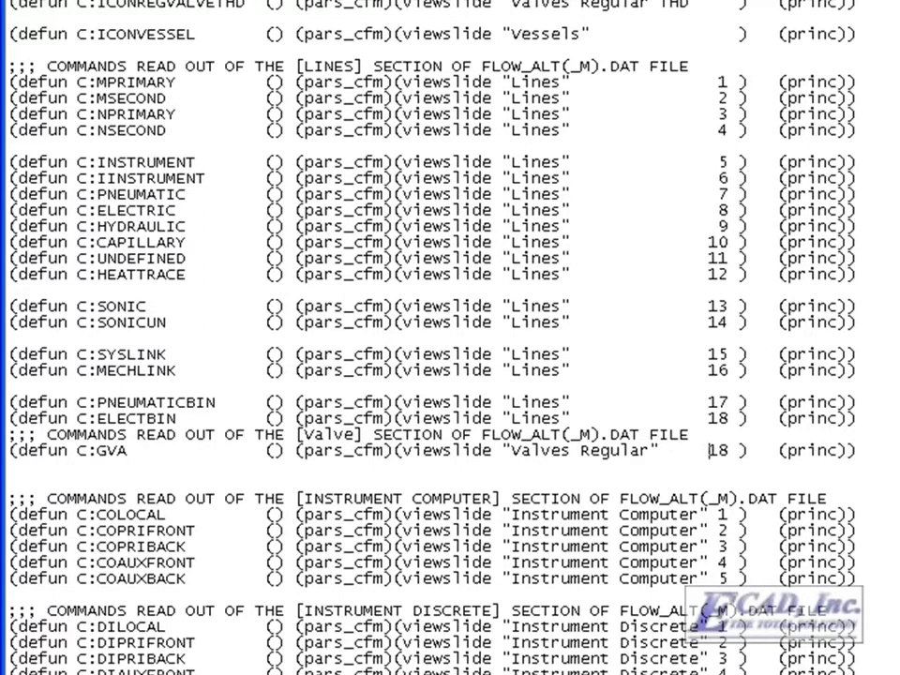
pyautogui.press('Delete')
pyautogui.press('Delete')
pyautogui.write('1')
# Save User.lsp and reload it into CADWorx with APPLOAD.
pyautogui.hotkey('alt', 'f')
pyautogui.press('s')
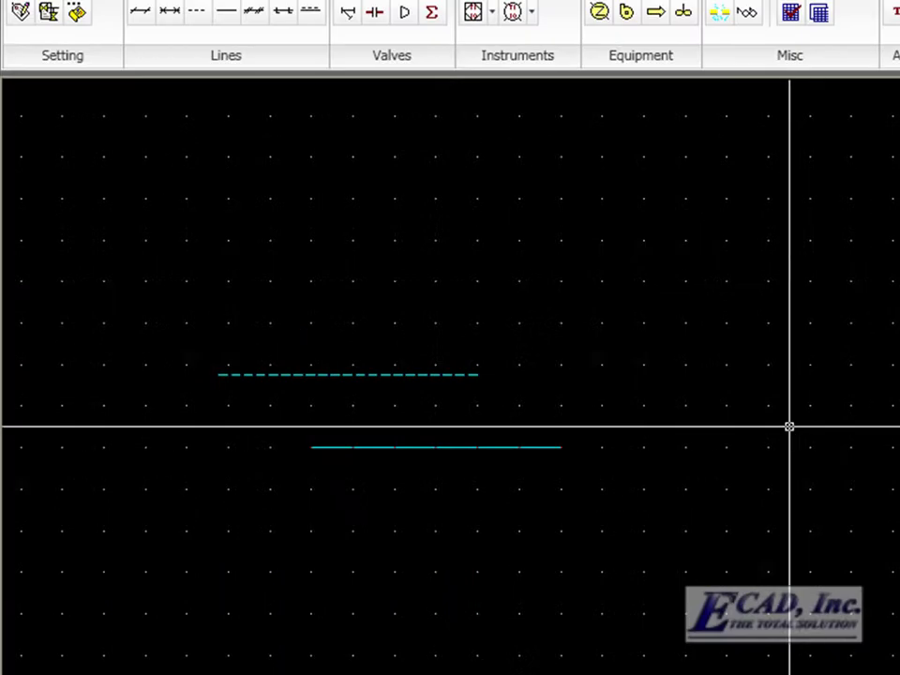
pyautogui.write('appload')
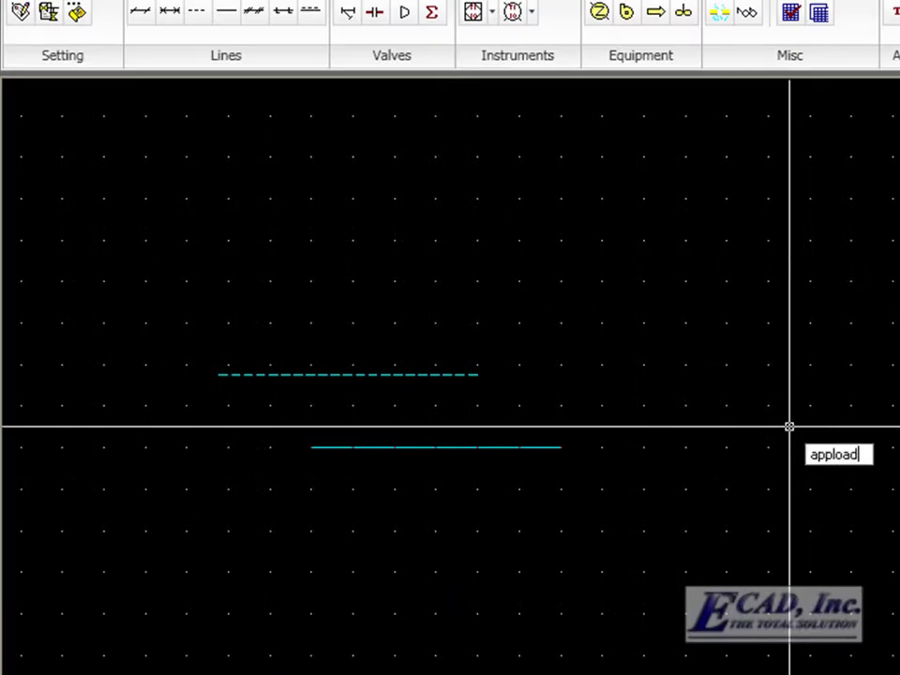
pyautogui.press('Return')
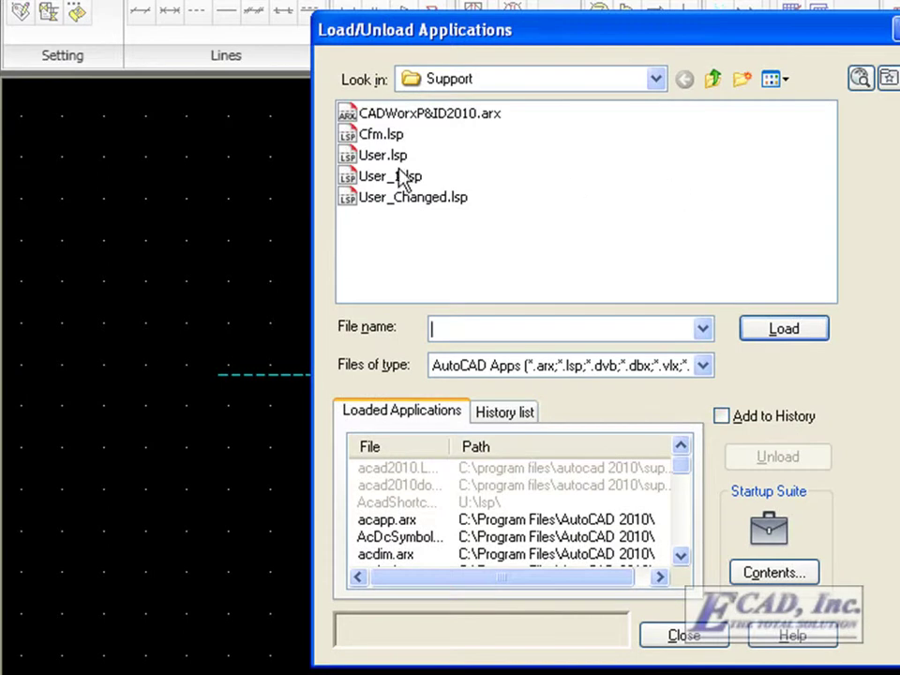
pyautogui.click(373, 157)
pyautogui.doubleClick(373, 158)
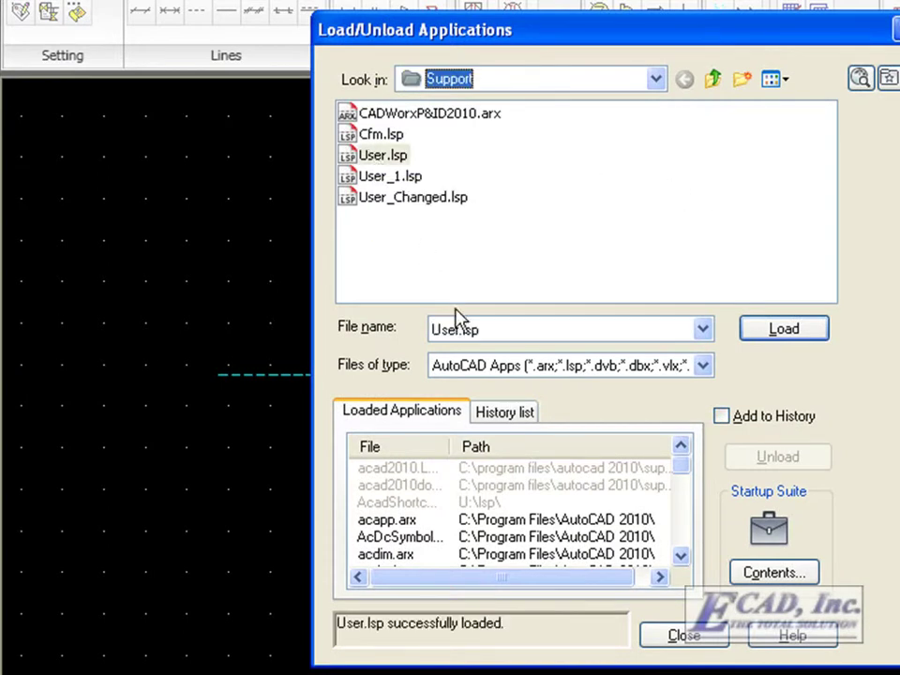
pyautogui.click(683, 634)
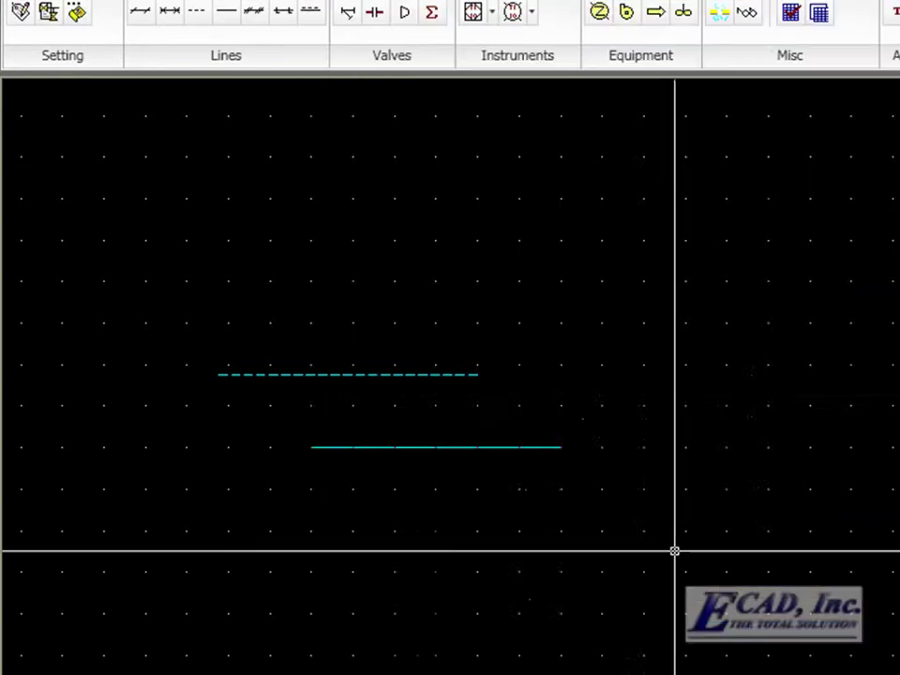
# Place a gate valve with GVL to the right of the two test lines.
pyautogui.write('gvl')
pyautogui.press('Return')
pyautogui.click(654, 396)
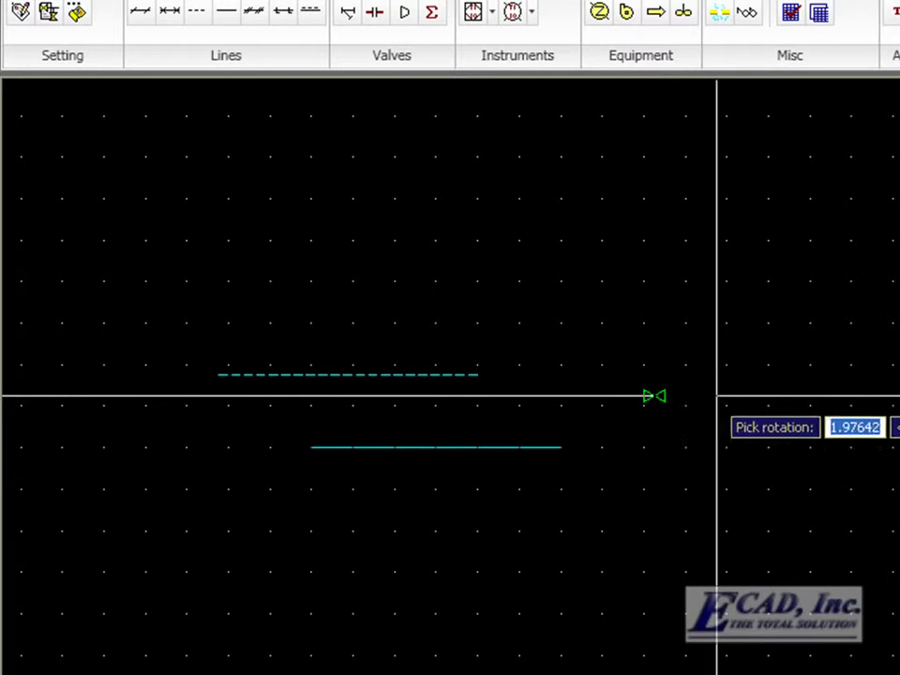
pyautogui.click(717, 396)
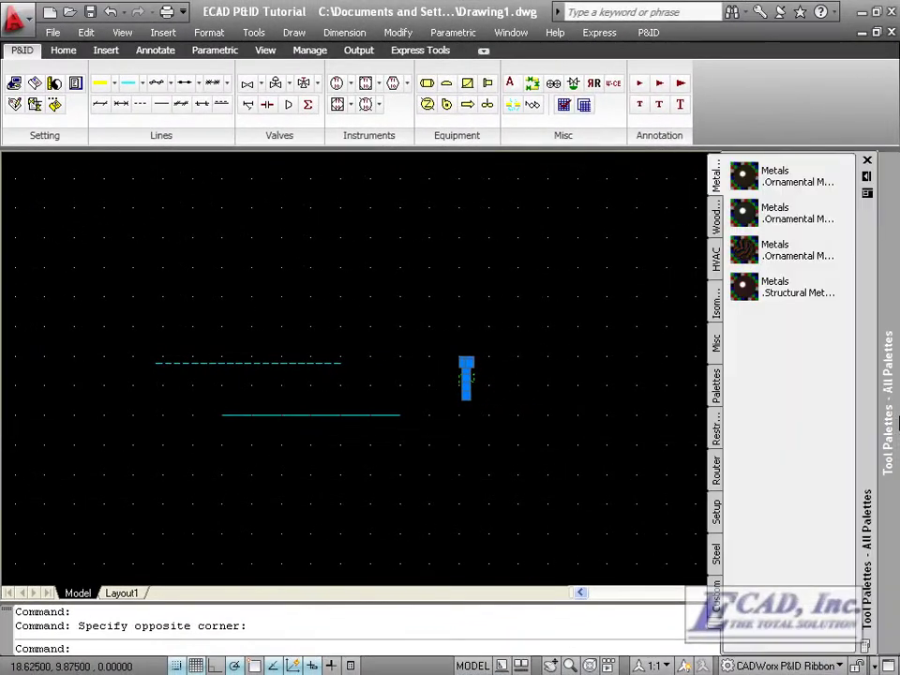
# Create a new tool palette, save the drawing, and drag the cyan line onto it as a Polyline tool.
pyautogui.rightClick(763, 502)
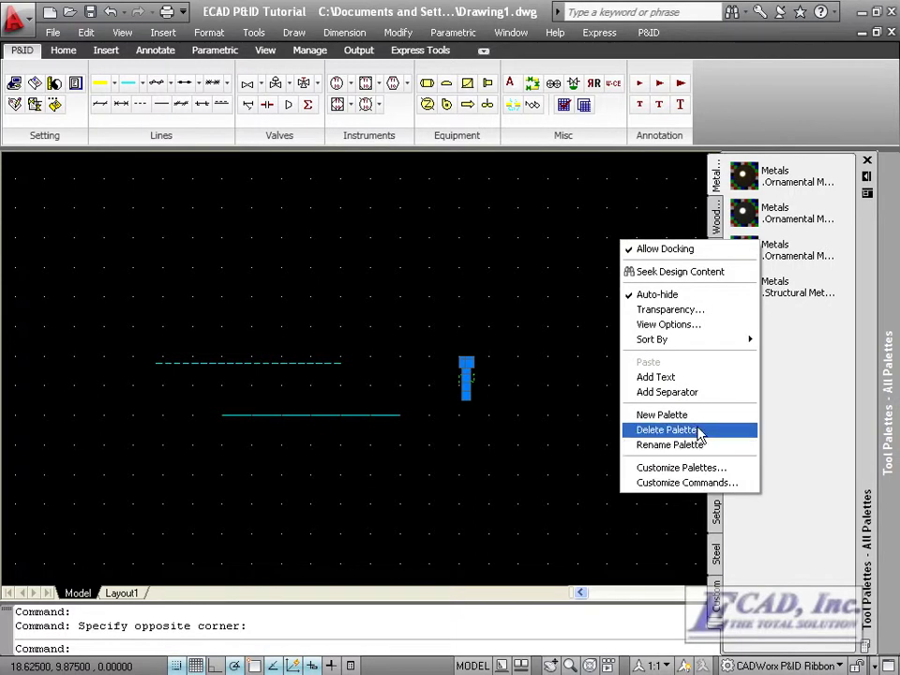
pyautogui.click(667, 415)
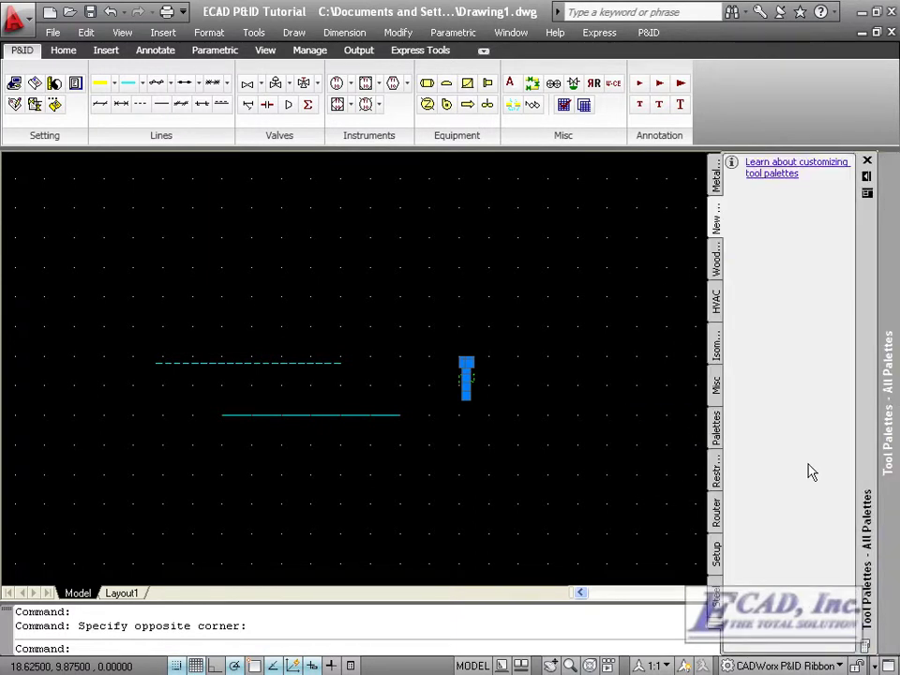
pyautogui.hotkey('ctrl', 's')
pyautogui.click(330, 414)
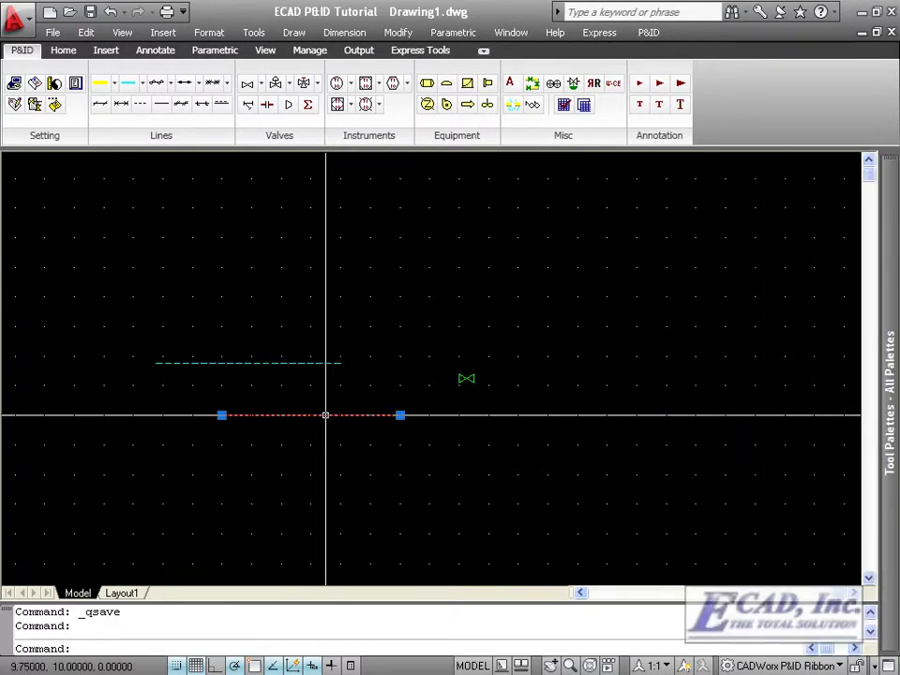
pyautogui.moveTo(332, 413); pyautogui.dragTo(813, 332)
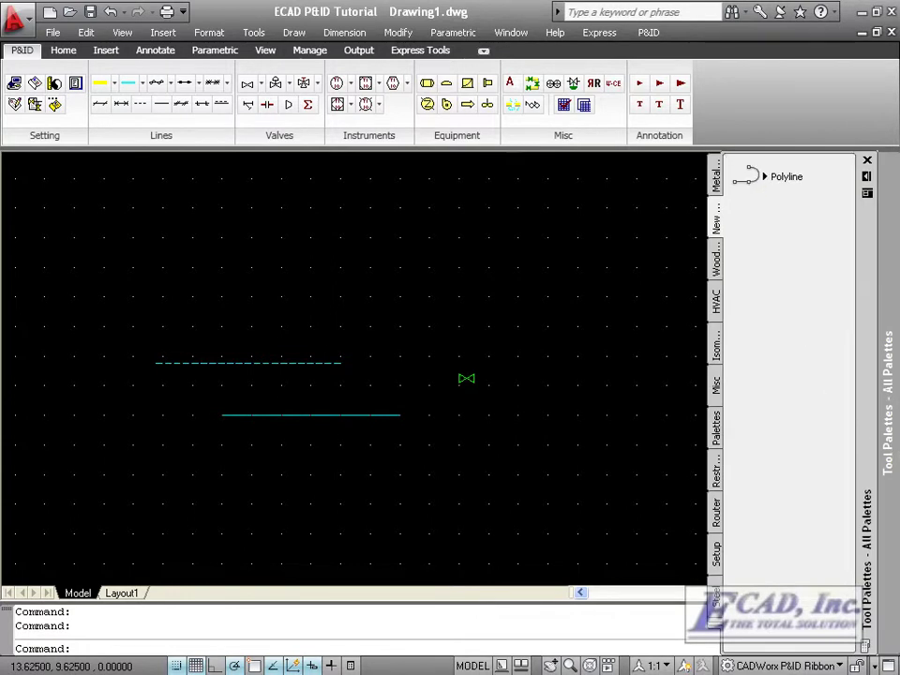
pyautogui.rightClick(755, 178)
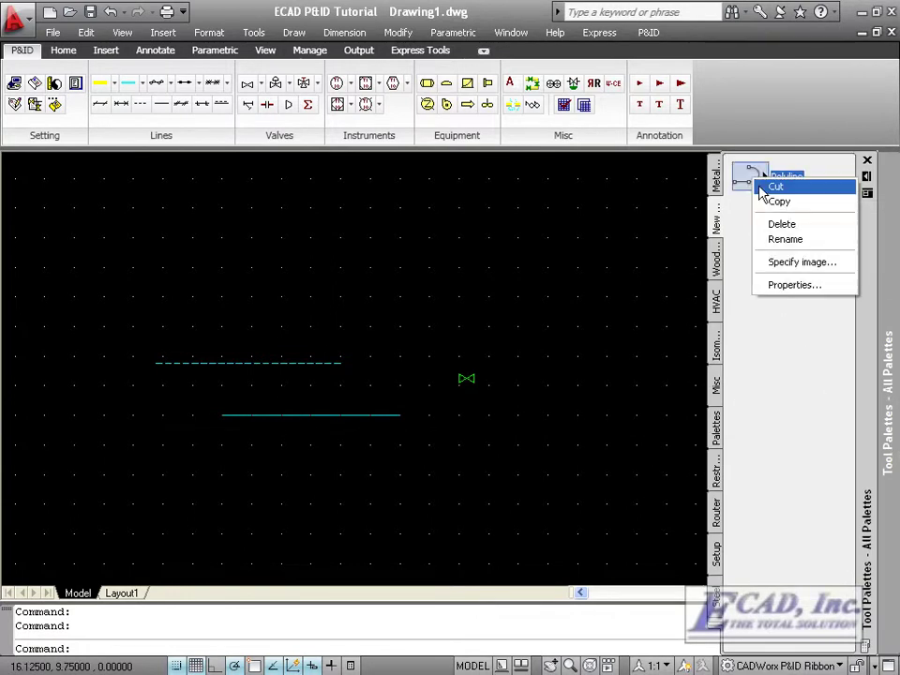
# Set the Intelligent Instrument tool's Use flyout to No and command string to ^C^CIINSTRUMENT.
pyautogui.click(787, 286)
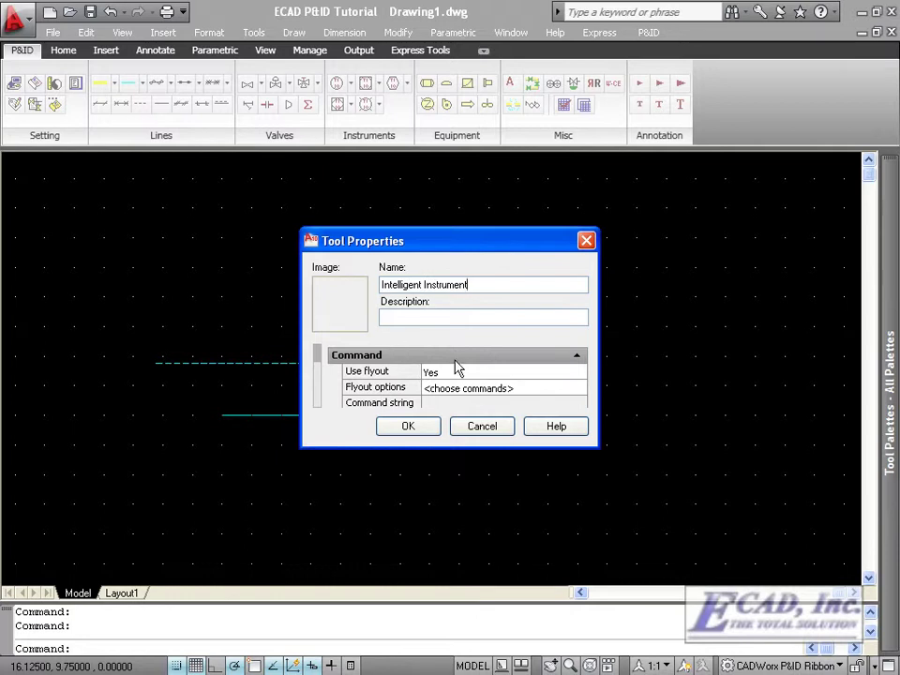
pyautogui.click(457, 371)
pyautogui.click(456, 371)
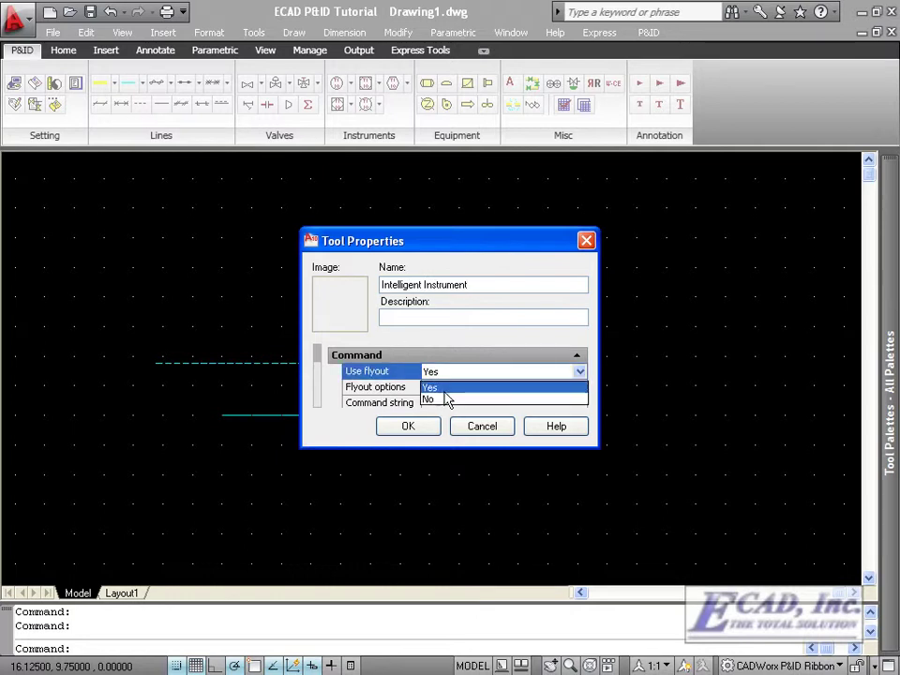
pyautogui.click(444, 399)
pyautogui.click(477, 403)
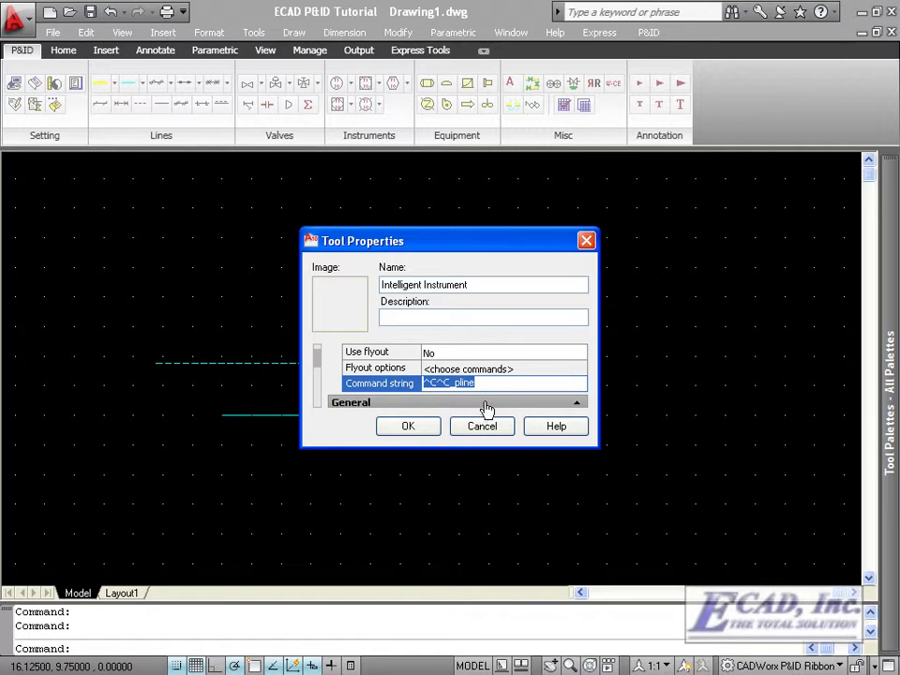
pyautogui.click(488, 381)
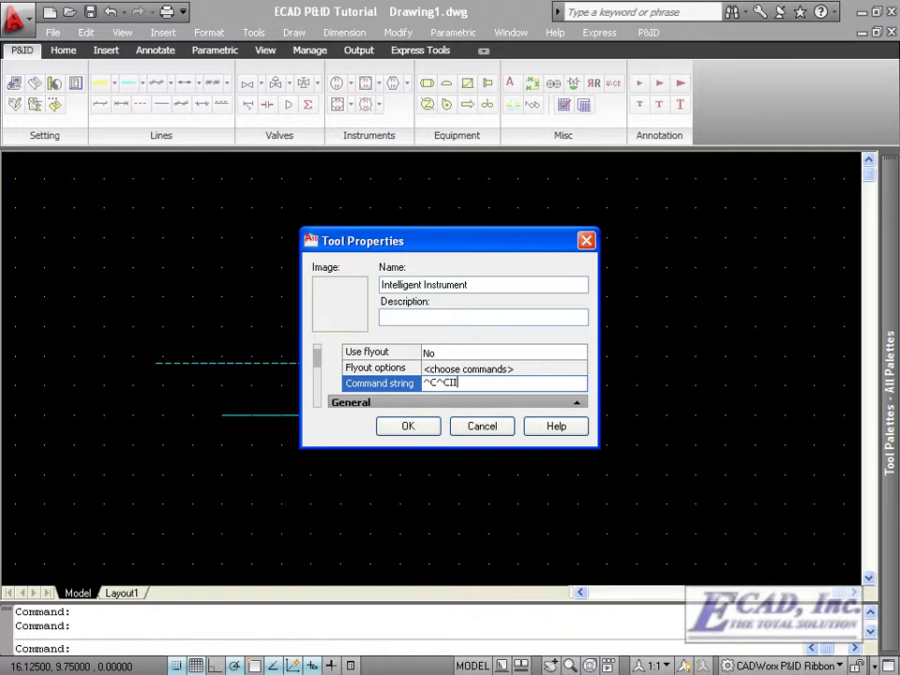
pyautogui.write('IINSTRUMENT;')
pyautogui.click(409, 426)
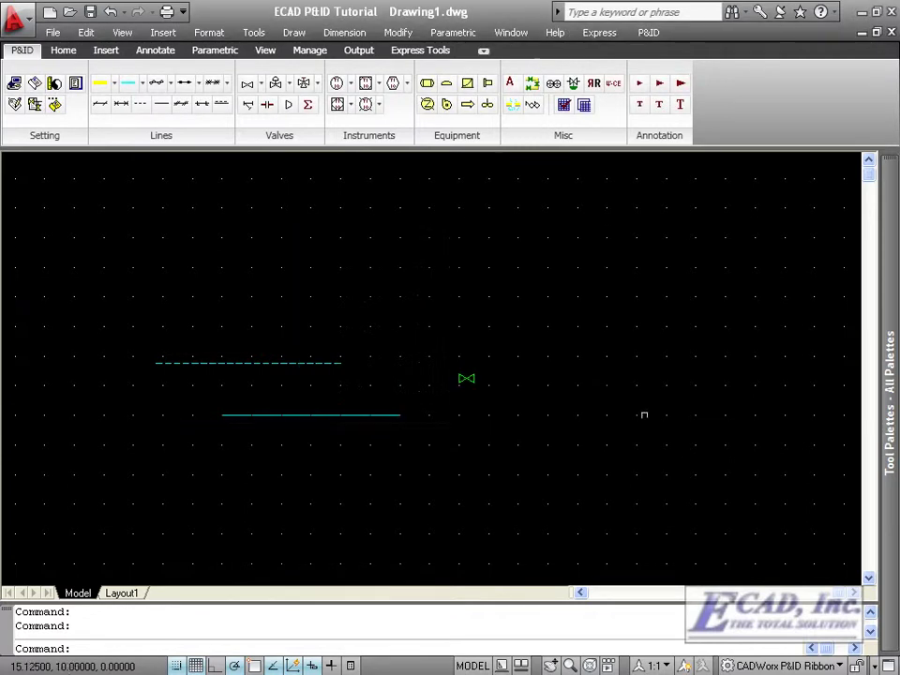
# Draw a horizontal Intelligent Instrument line at the top of the drawing and confirm its settings.
pyautogui.moveTo(773, 192)
pyautogui.click(747, 173)
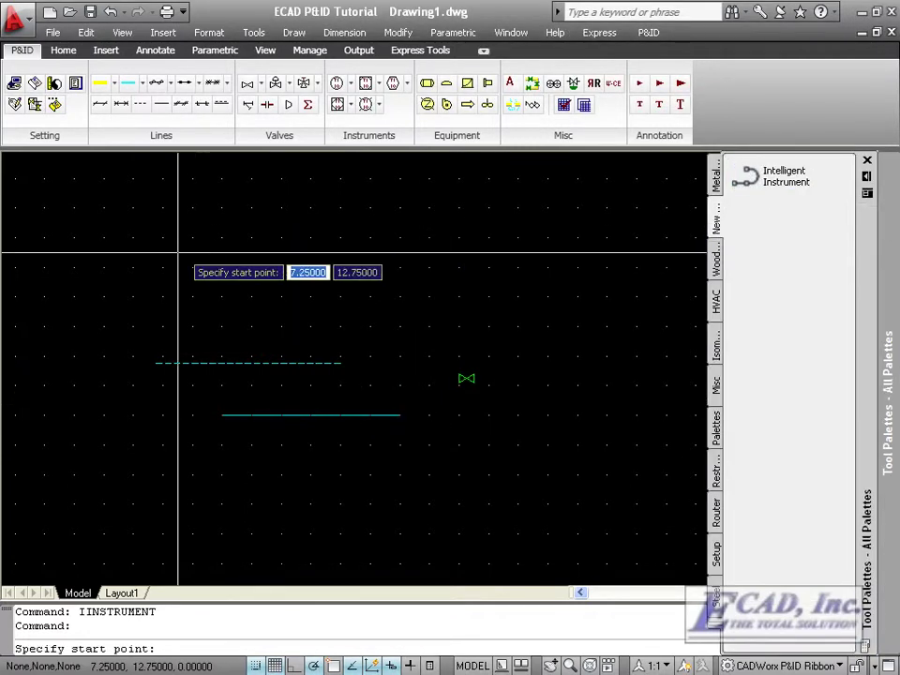
pyautogui.click(178, 252)
pyautogui.click(340, 252)
pyautogui.press('Return')
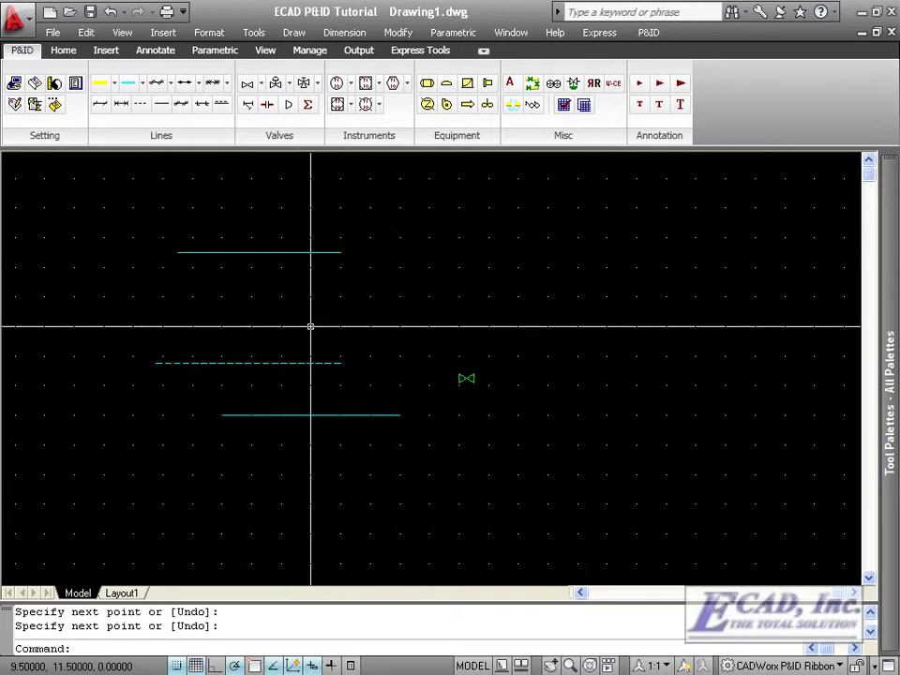
pyautogui.doubleClick(229, 252)
pyautogui.click(335, 424)
# Duplicate the Intelligent Instrument tool on the palette and rename the copy 'Gate Valve'.
pyautogui.moveTo(893, 358)
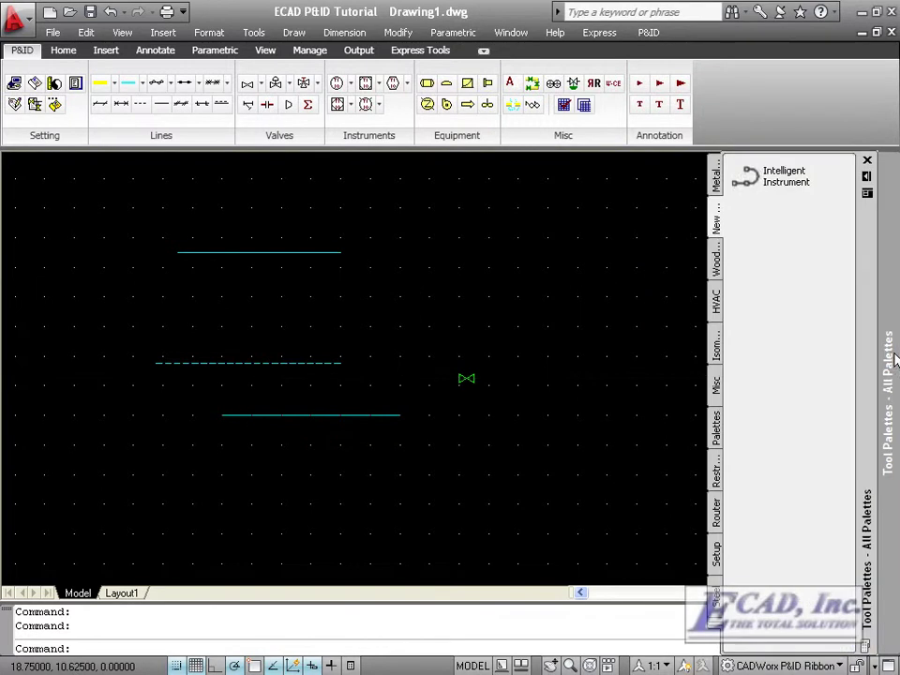
pyautogui.rightClick(749, 174)
pyautogui.click(776, 189)
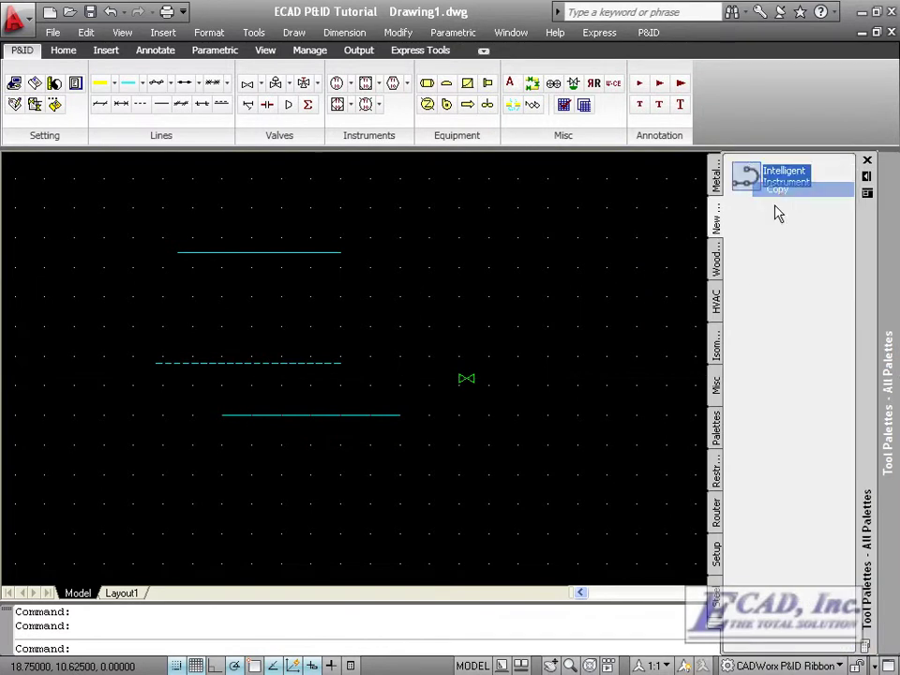
pyautogui.rightClick(766, 222)
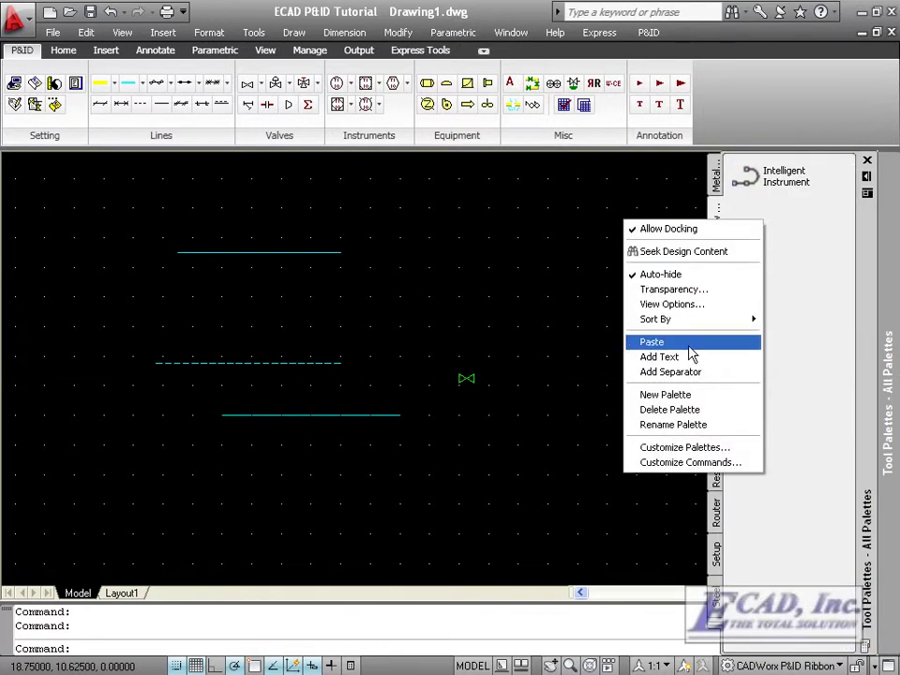
pyautogui.click(651, 341)
pyautogui.moveTo(888, 281)
pyautogui.rightClick(767, 218)
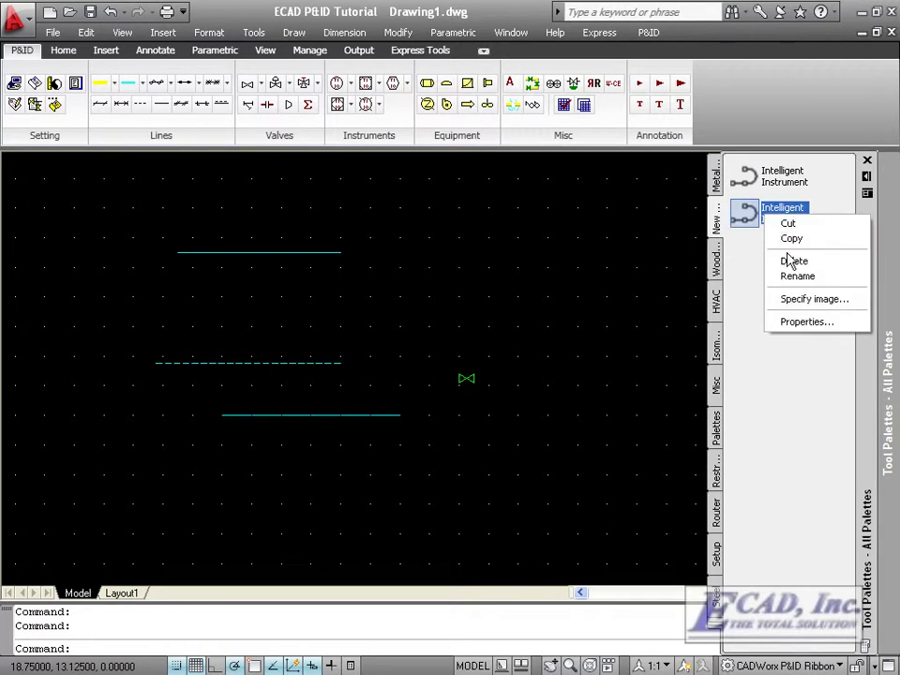
pyautogui.click(796, 276)
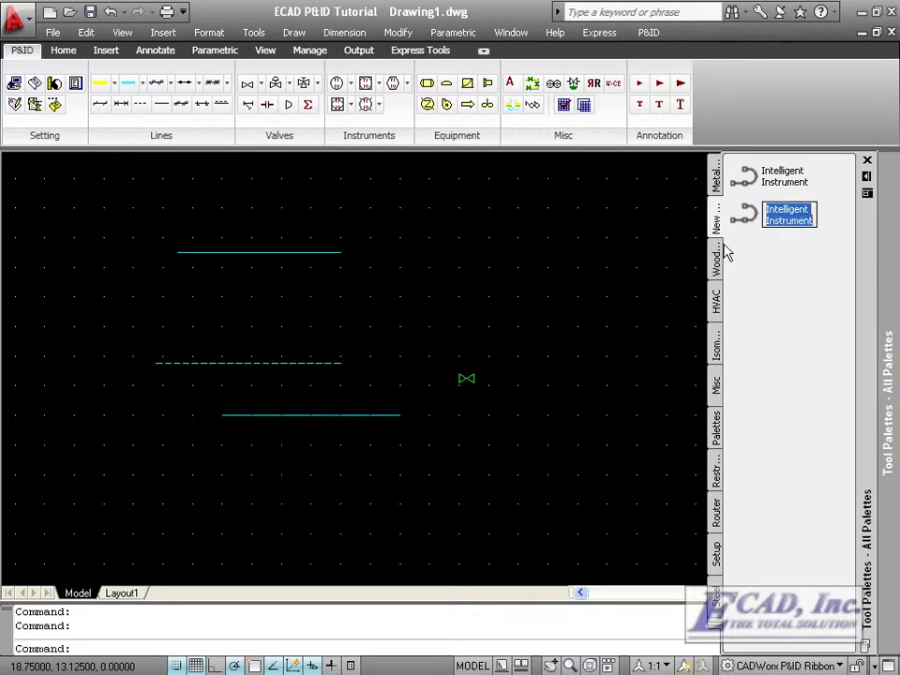
pyautogui.write('Gate Valve')
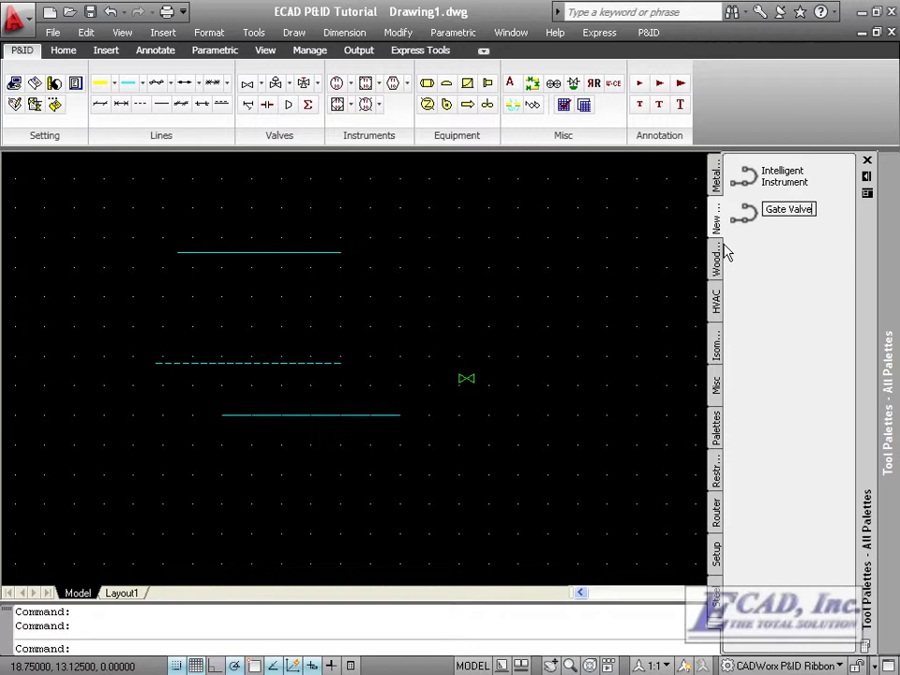
pyautogui.press('Return')
# Change the Gate Valve tool's command string to ^C^CGVA; and apply the settings.
pyautogui.rightClick(742, 213)
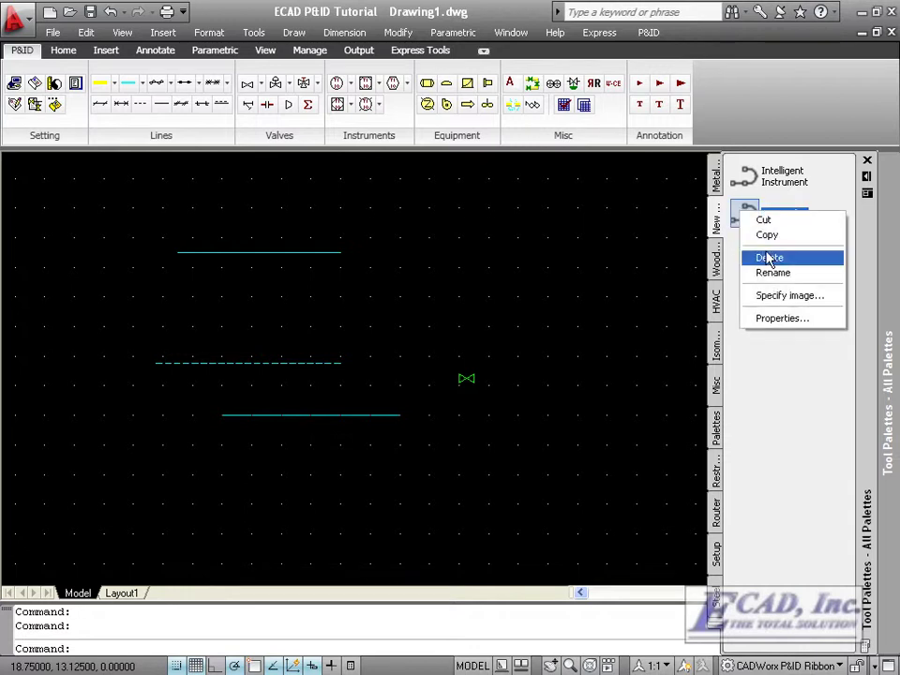
pyautogui.click(777, 318)
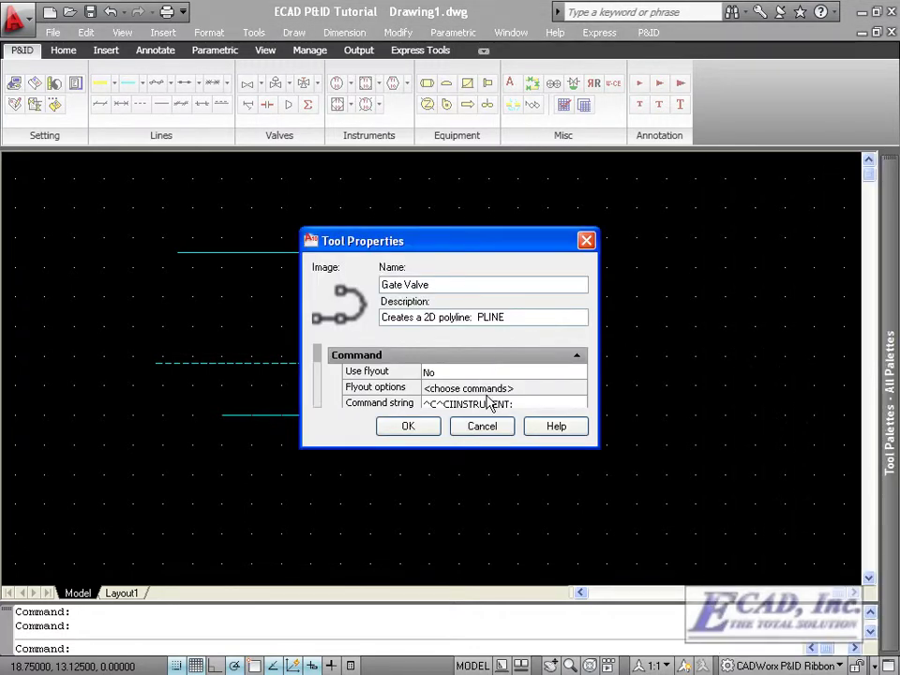
pyautogui.click(506, 402)
pyautogui.click(523, 382)
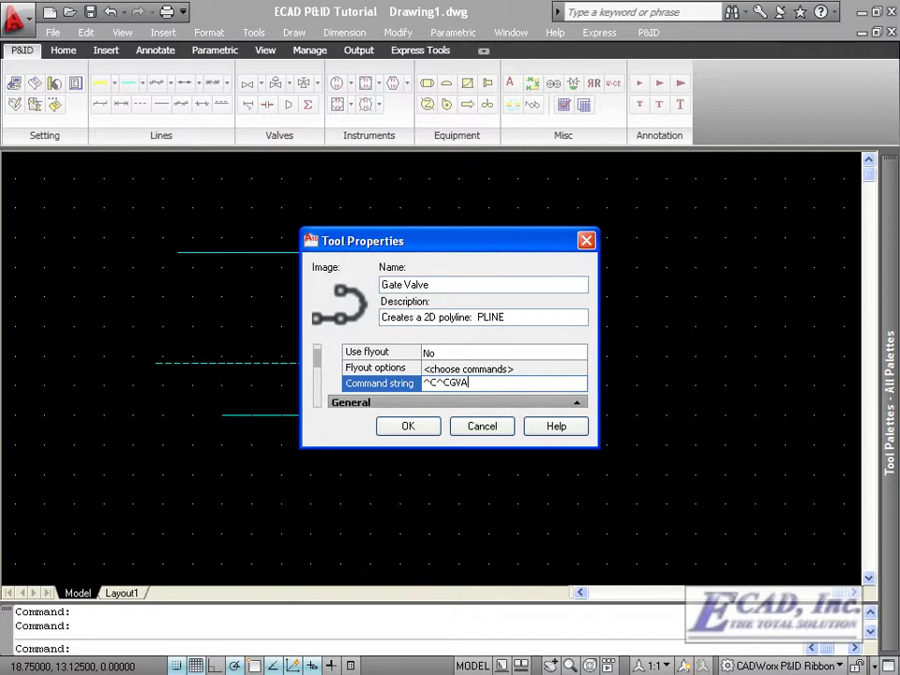
pyautogui.rightClick(358, 316)
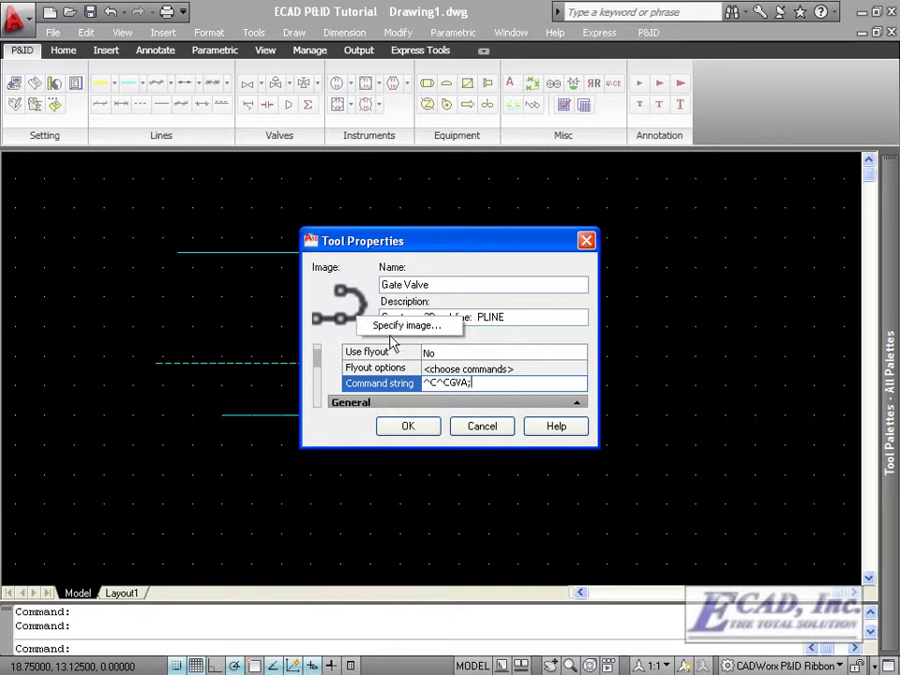
pyautogui.click(410, 427)
pyautogui.click(408, 426)
# Place a horizontal gate valve between the top process line and the dashed line using the Gate Valve tool.
pyautogui.moveTo(892, 308)
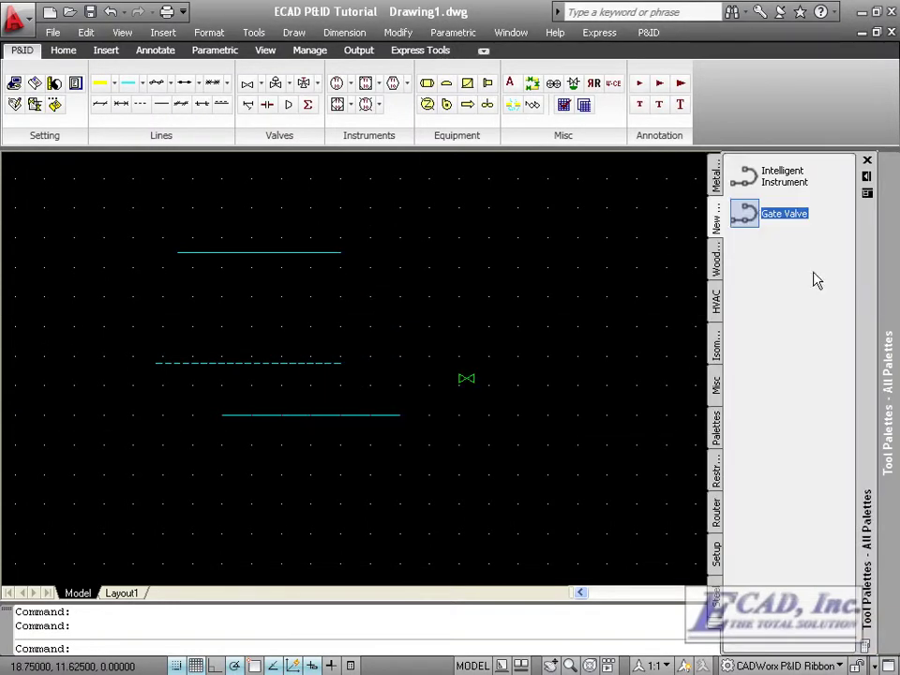
pyautogui.click(743, 216)
pyautogui.click(377, 320)
pyautogui.click(394, 319)
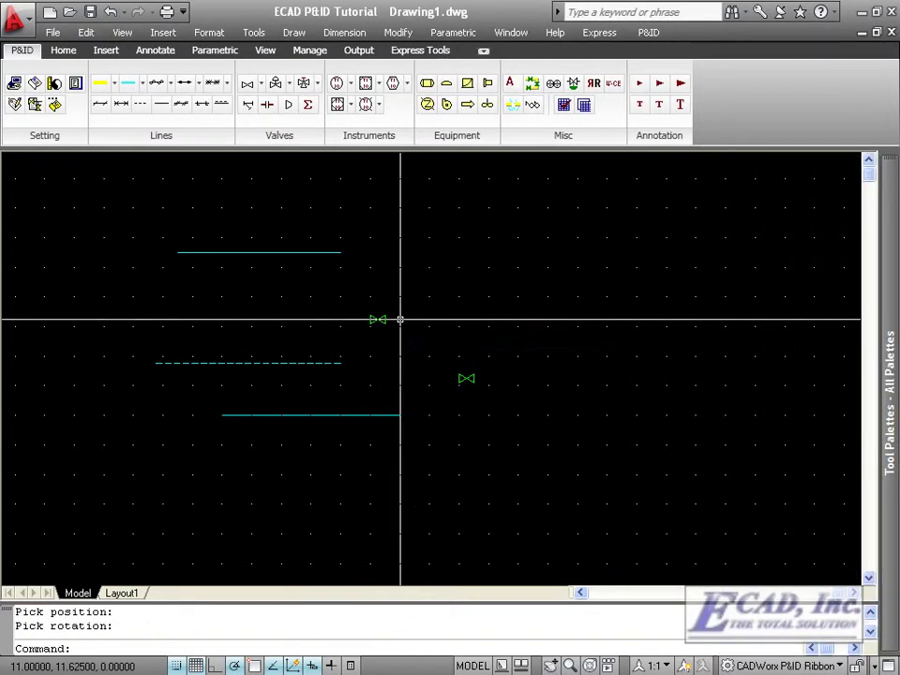